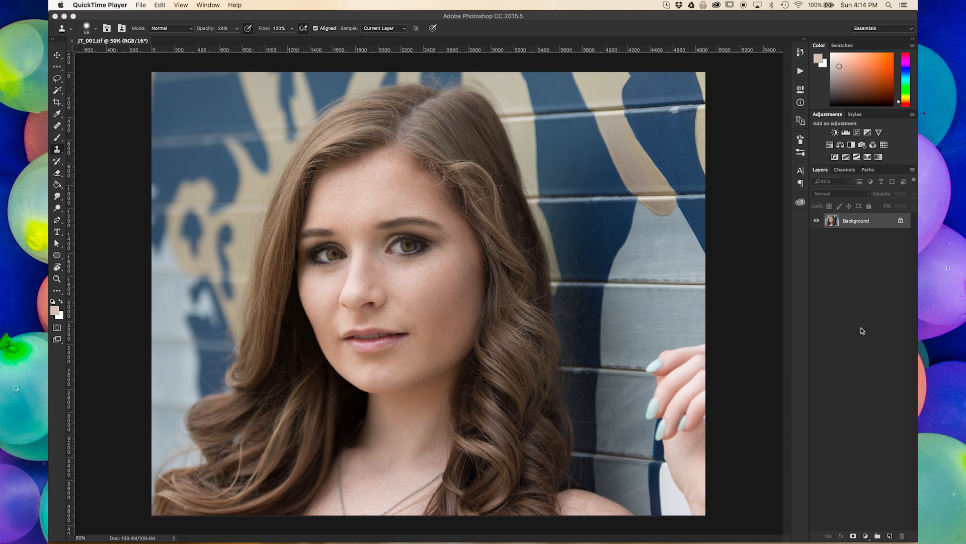
Step: Show the Actions panel in the workspace
{"action": "left_click", "coordinate": [869, 313]}
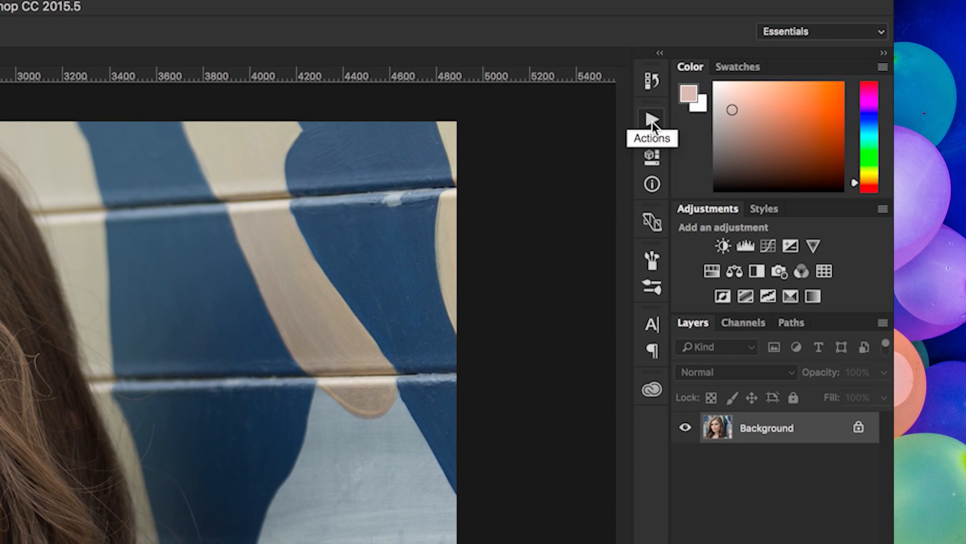
{"action": "left_click", "coordinate": [653, 122]}
{"action": "left_click", "coordinate": [652, 122]}
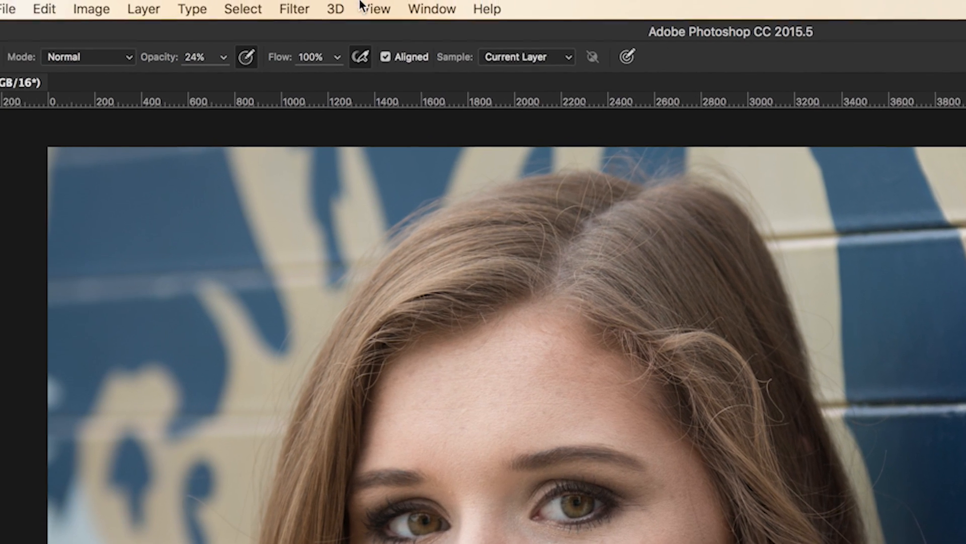
{"action": "left_click", "coordinate": [483, 10]}
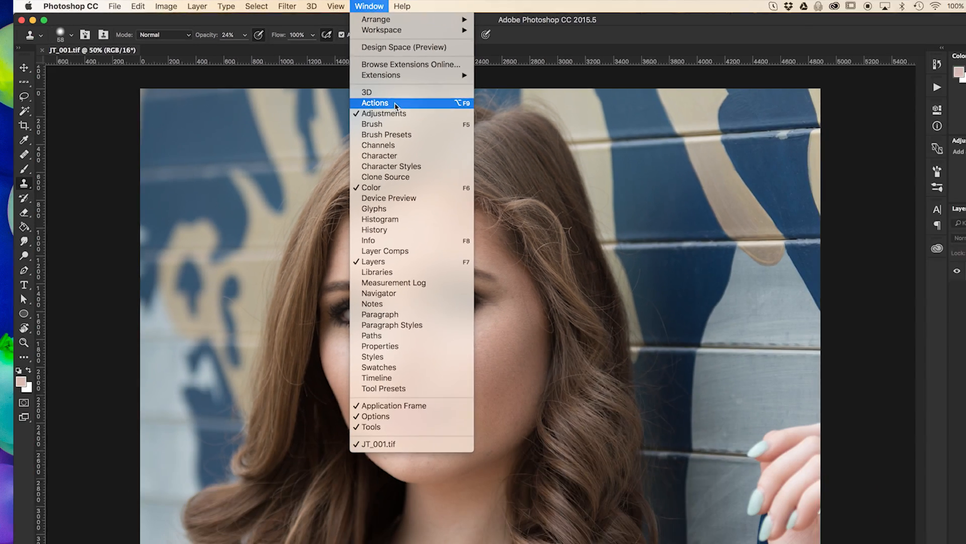
{"action": "left_click", "coordinate": [526, 173]}
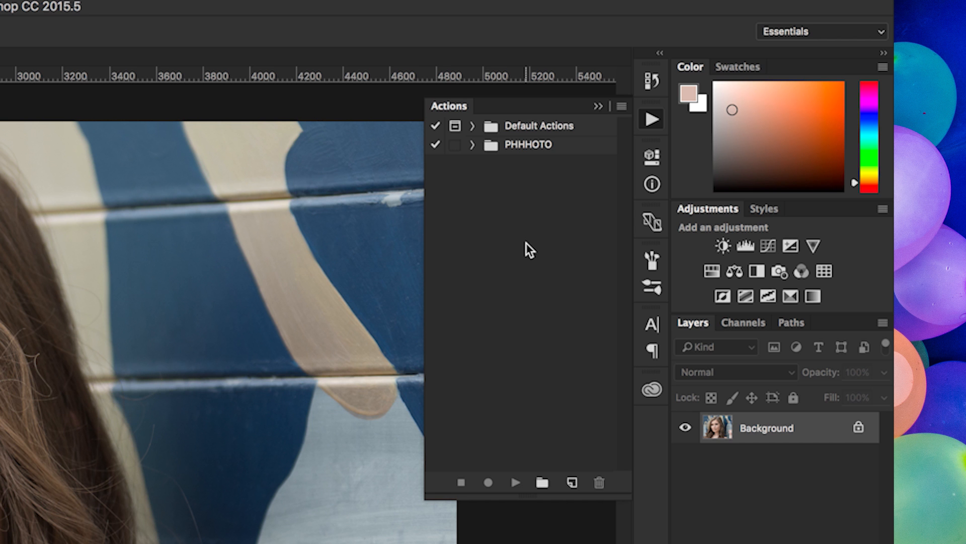
Step: Create a new action set named Photography
{"action": "left_click", "coordinate": [542, 482]}
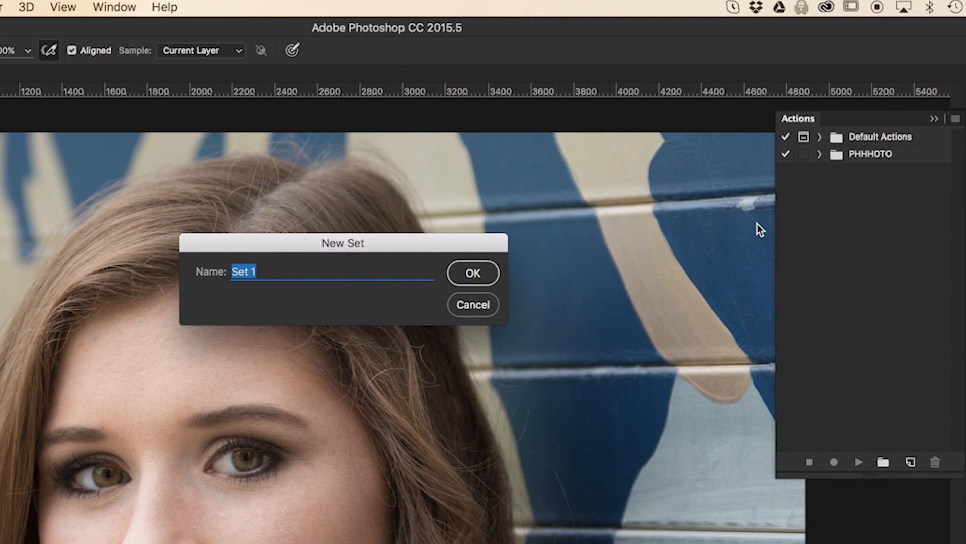
{"action": "type", "text": "Photography"}
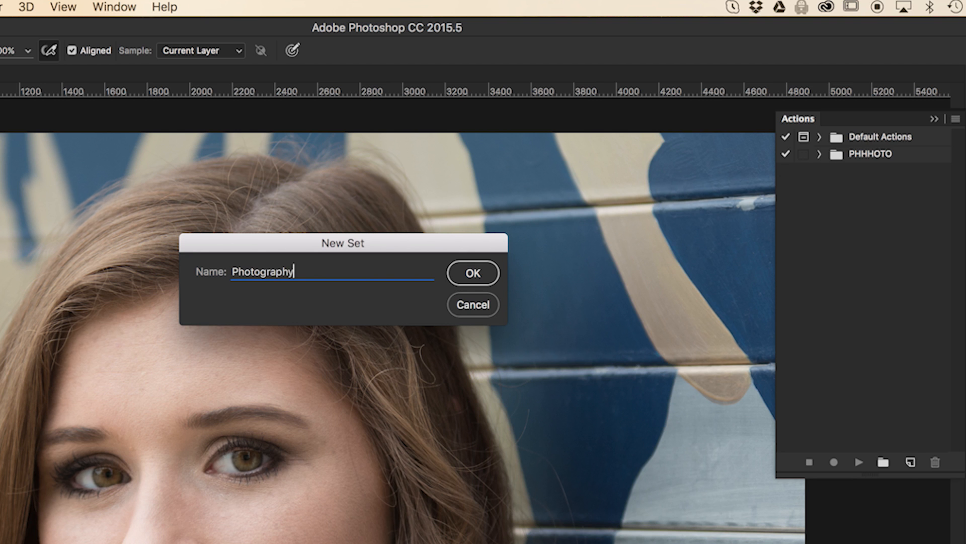
{"action": "key", "text": "Return"}
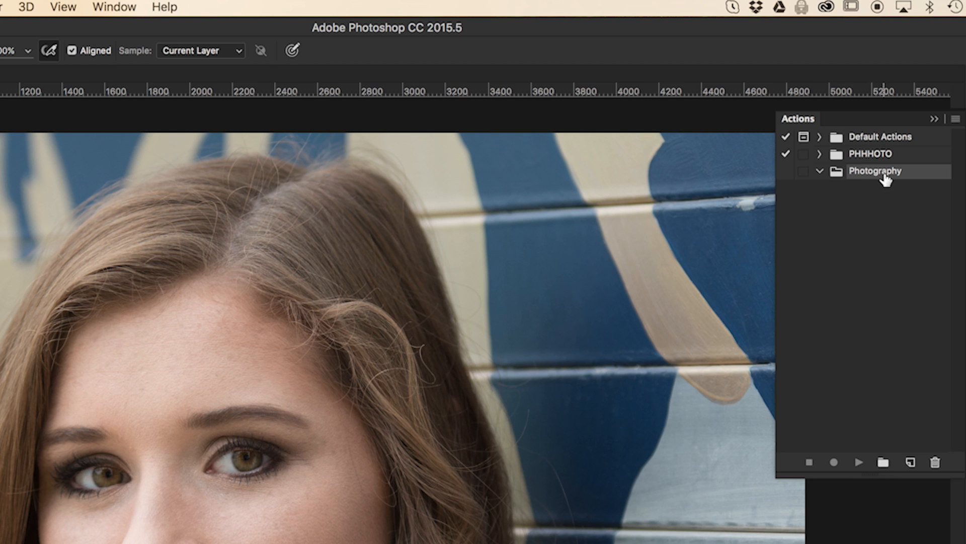
Step: Create an action named Freq. Separation in the Photography set with the color Green and start recording it
{"action": "left_click", "coordinate": [911, 463]}
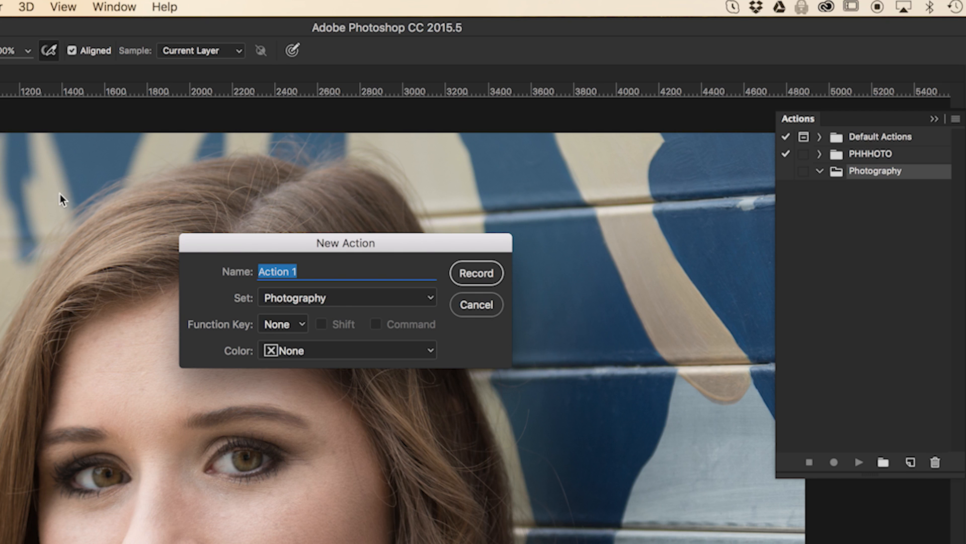
{"action": "left_click_drag", "start_coordinate": [279, 236], "coordinate": [302, 237]}
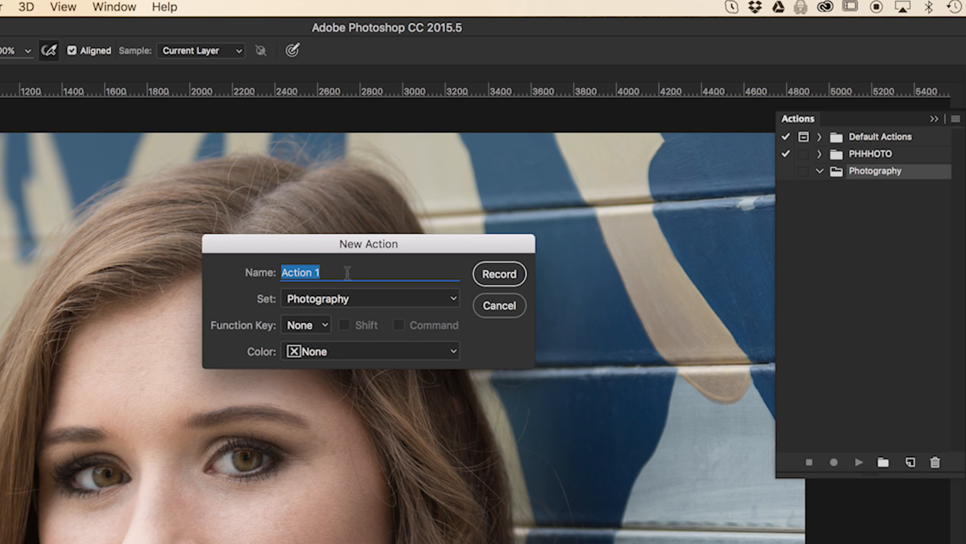
{"action": "type", "text": "Freq"}
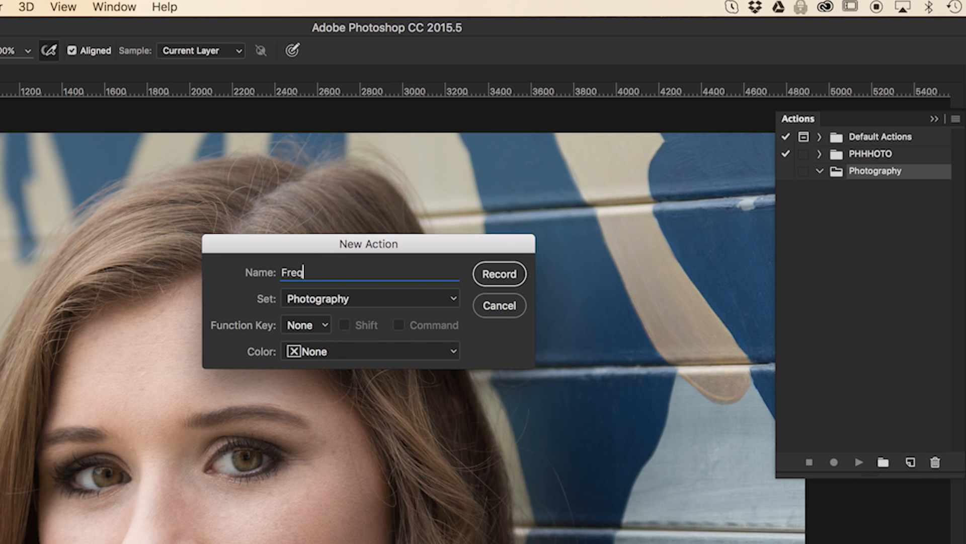
{"action": "type", "text": ". Separation"}
{"action": "left_click", "coordinate": [451, 351]}
{"action": "left_click", "coordinate": [323, 421]}
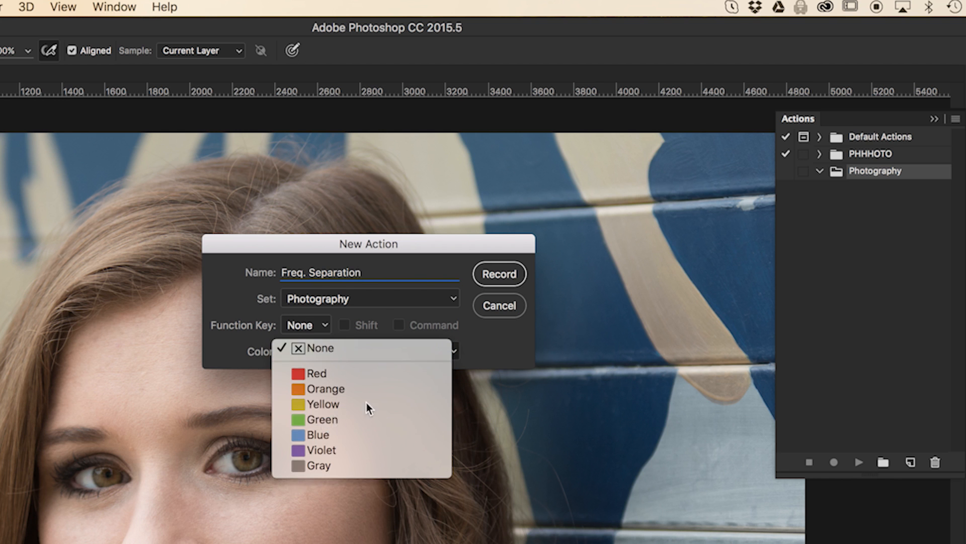
{"action": "left_click", "coordinate": [503, 274]}
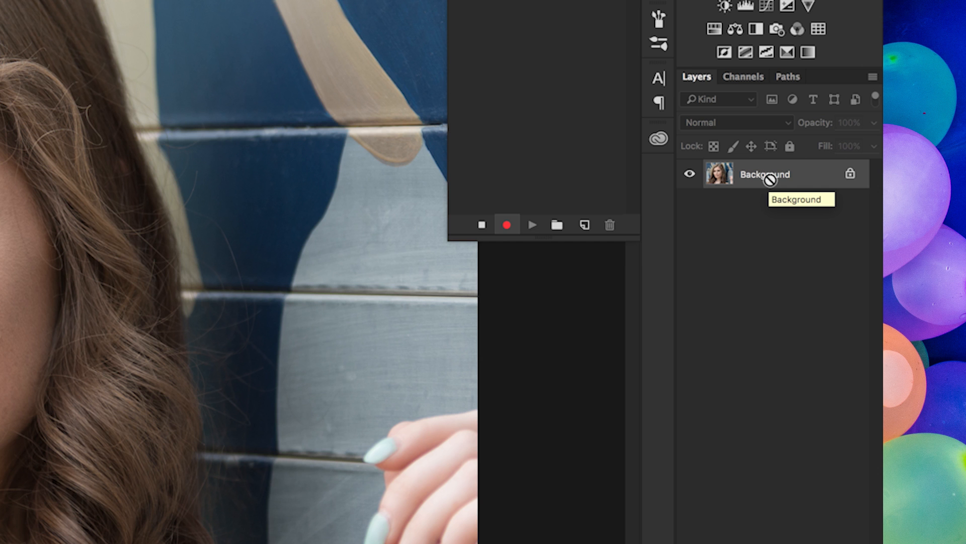
Step: Duplicate the Background layer twice and rename the lower copy tone
{"action": "key", "text": "super+j"}
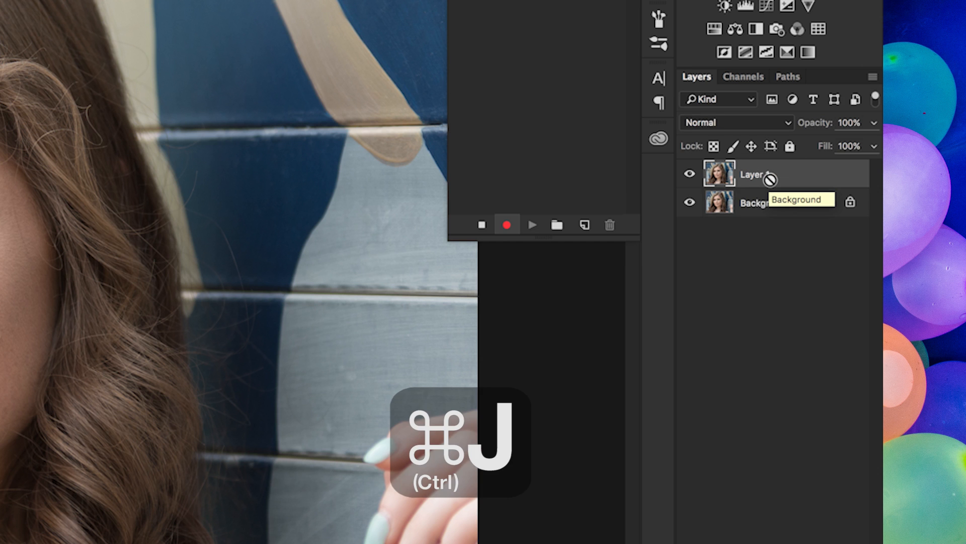
{"action": "key", "text": "super+j"}
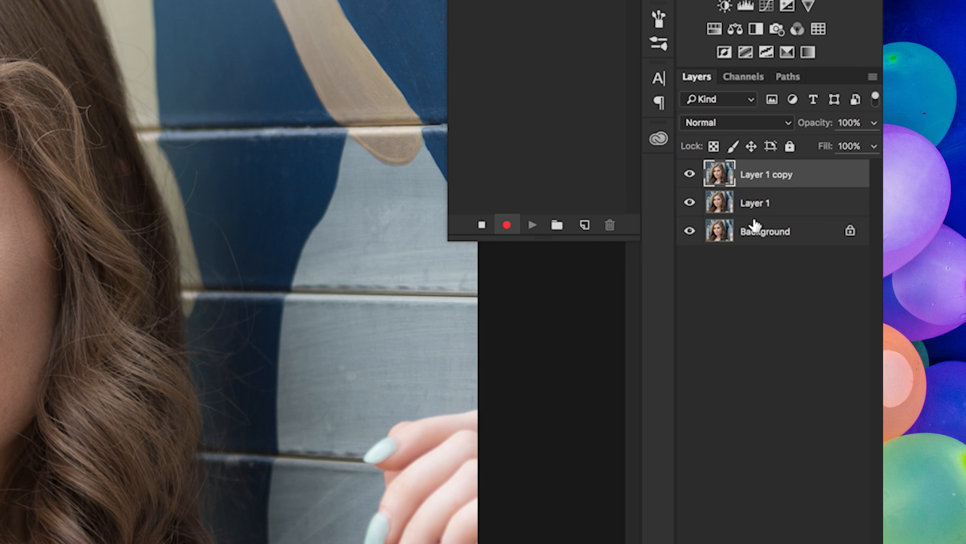
{"action": "left_click", "coordinate": [793, 203]}
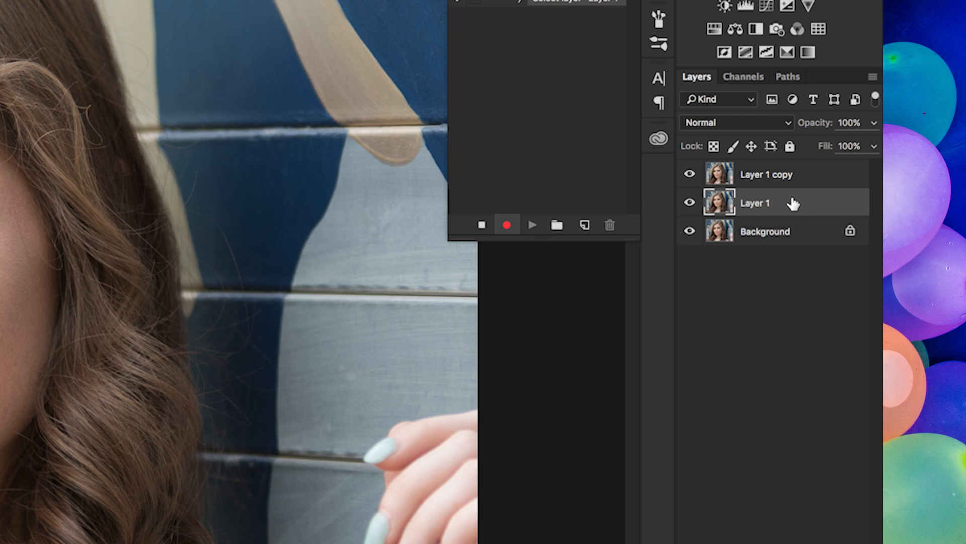
{"action": "double_click", "coordinate": [766, 203]}
{"action": "type", "text": "tone"}
{"action": "key", "text": "Return"}
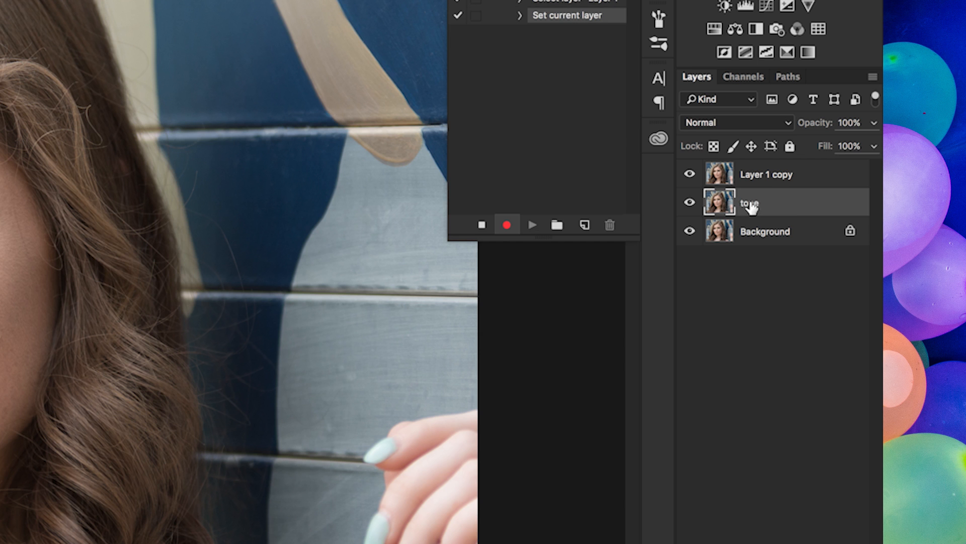
Step: Rename the uppermost layer copy as textures
{"action": "left_click", "coordinate": [760, 176]}
{"action": "double_click", "coordinate": [760, 175]}
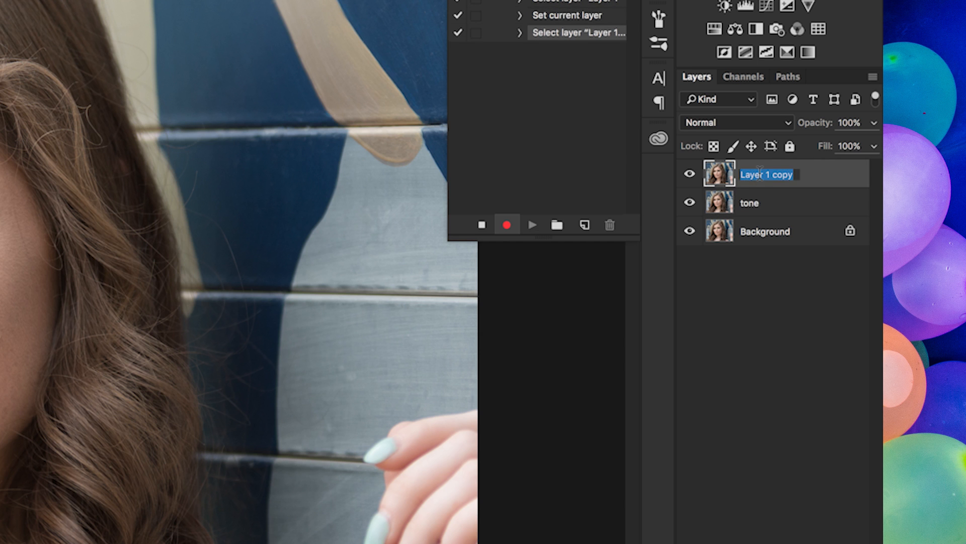
{"action": "type", "text": "textures"}
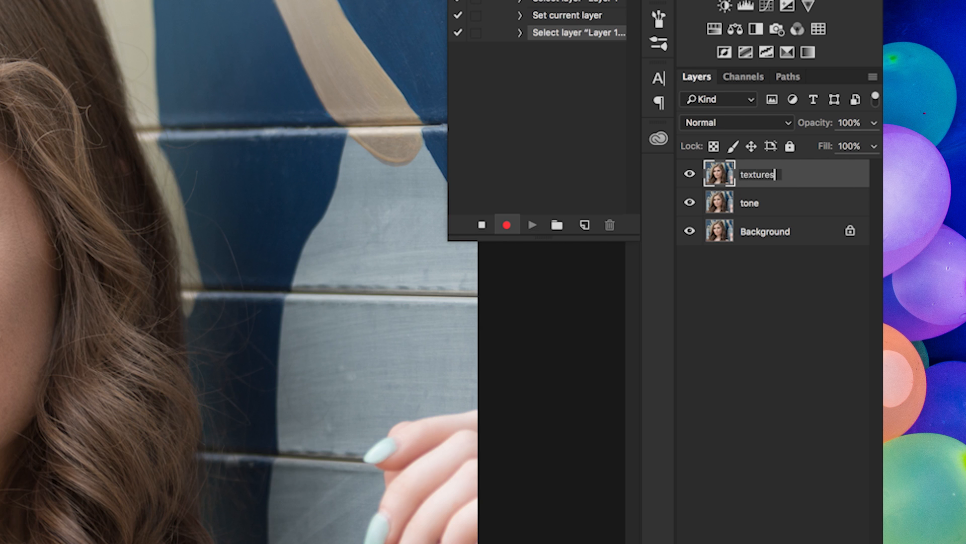
{"action": "key", "text": "Return"}
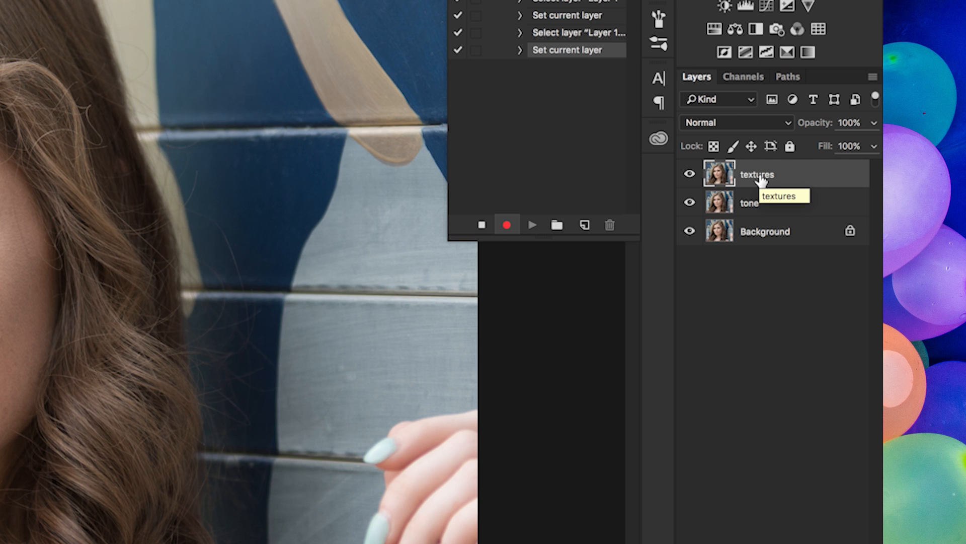
Step: Hide the textures layer and apply a Gaussian Blur with a 10.1-pixel radius to the tone layer
{"action": "left_click", "coordinate": [691, 174]}
{"action": "left_click", "coordinate": [774, 204]}
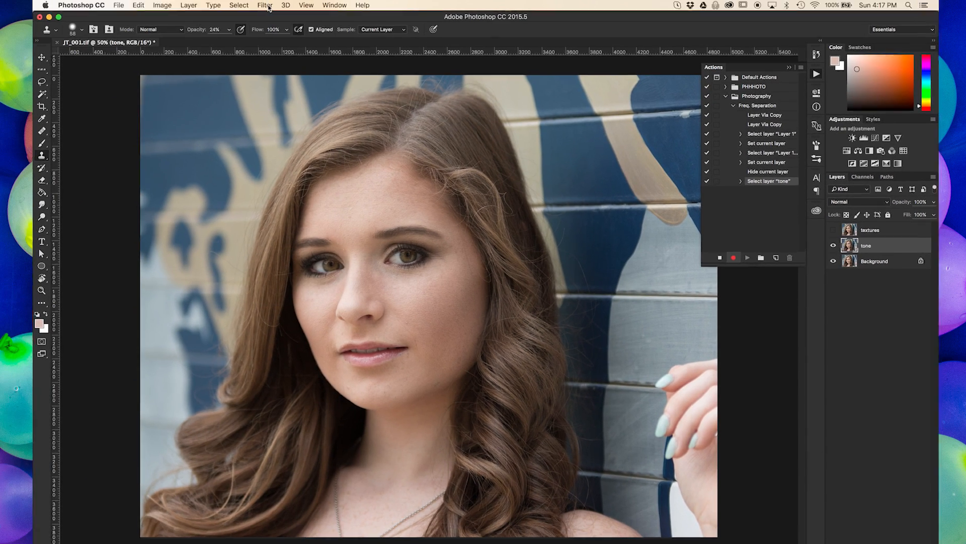
{"action": "left_click", "coordinate": [266, 5]}
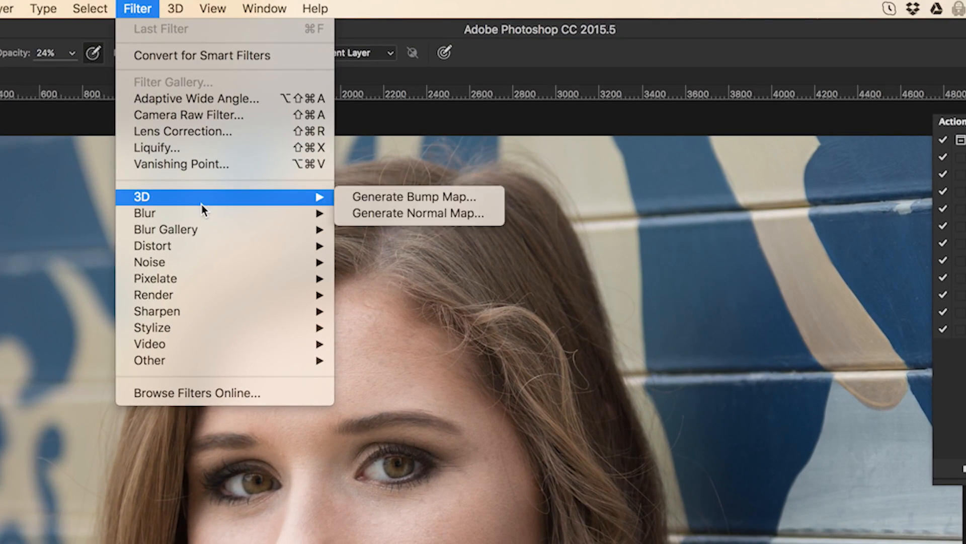
{"action": "mouse_move", "coordinate": [304, 121]}
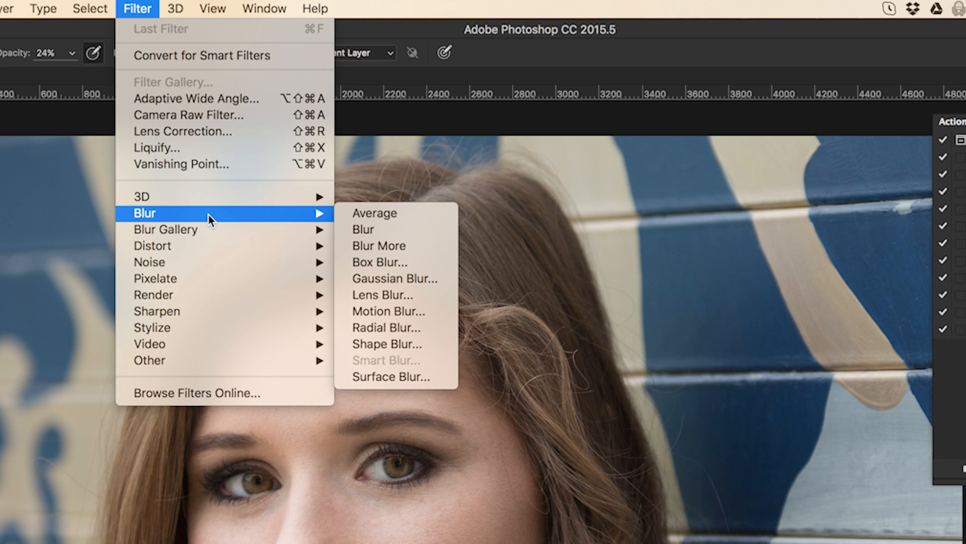
{"action": "left_click", "coordinate": [389, 279]}
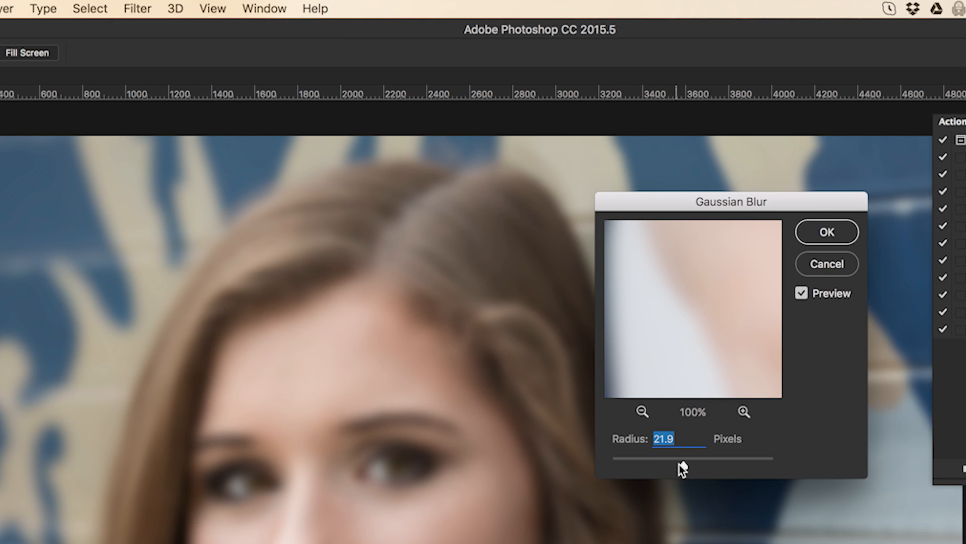
{"action": "mouse_move", "coordinate": [685, 465]}
{"action": "left_mouse_down"}
{"action": "mouse_move", "coordinate": [657, 465]}
{"action": "mouse_move", "coordinate": [671, 464]}
{"action": "left_mouse_up"}
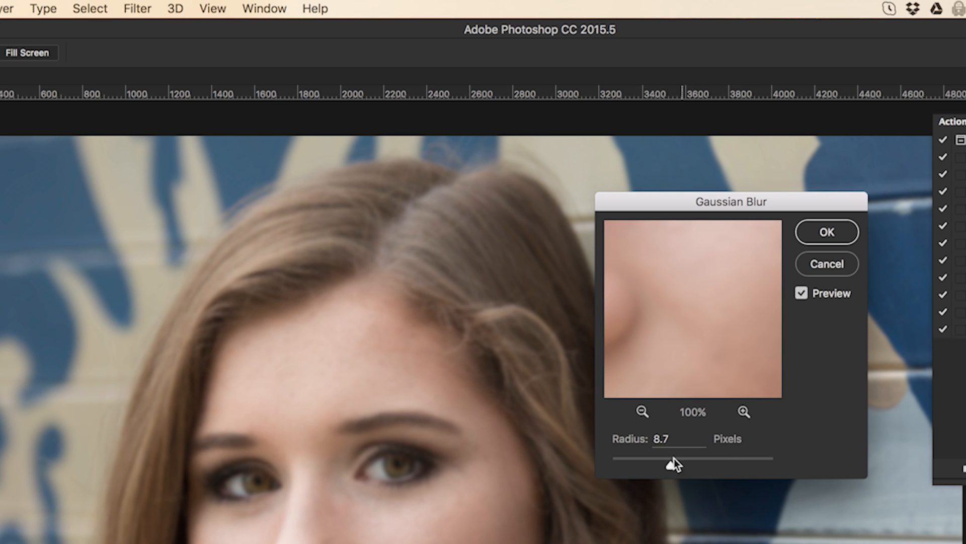
{"action": "mouse_move", "coordinate": [673, 465]}
{"action": "left_mouse_down"}
{"action": "mouse_move", "coordinate": [681, 470]}
{"action": "mouse_move", "coordinate": [676, 463]}
{"action": "left_mouse_up"}
{"action": "left_click_drag", "start_coordinate": [716, 203], "coordinate": [730, 167]}
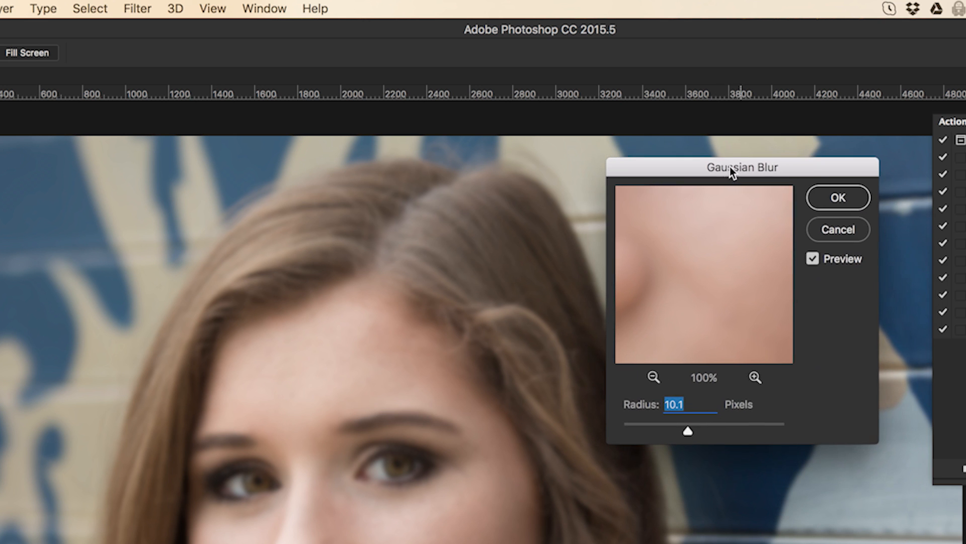
{"action": "left_click", "coordinate": [836, 196]}
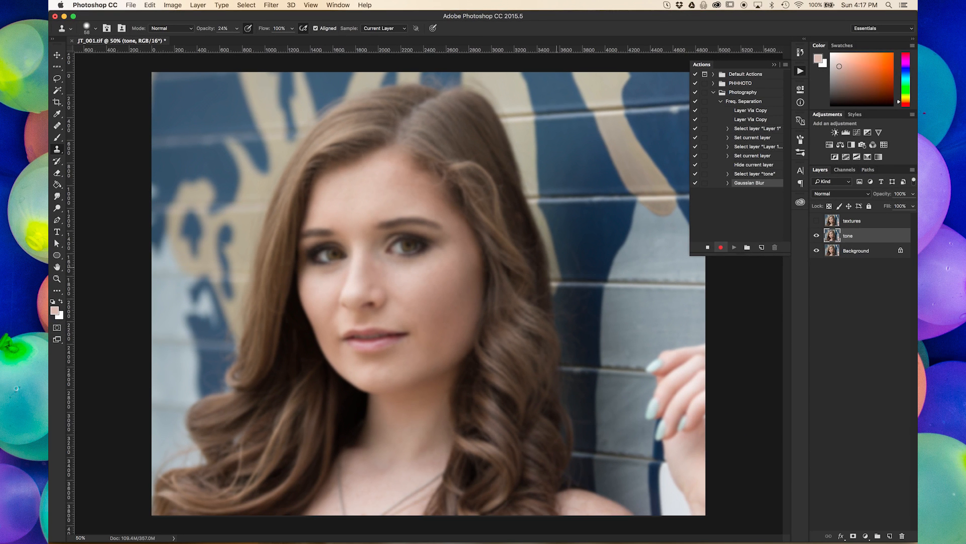
Step: Show the textures layer and set up Apply Image on it with tone as the source layer and Subtract blending
{"action": "left_click", "coordinate": [817, 221]}
{"action": "left_click", "coordinate": [856, 222]}
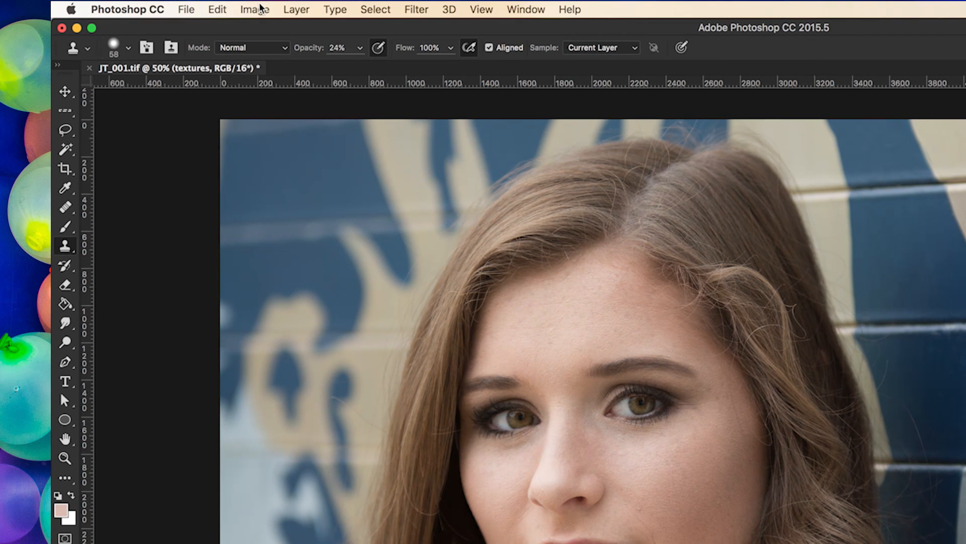
{"action": "left_click", "coordinate": [174, 5]}
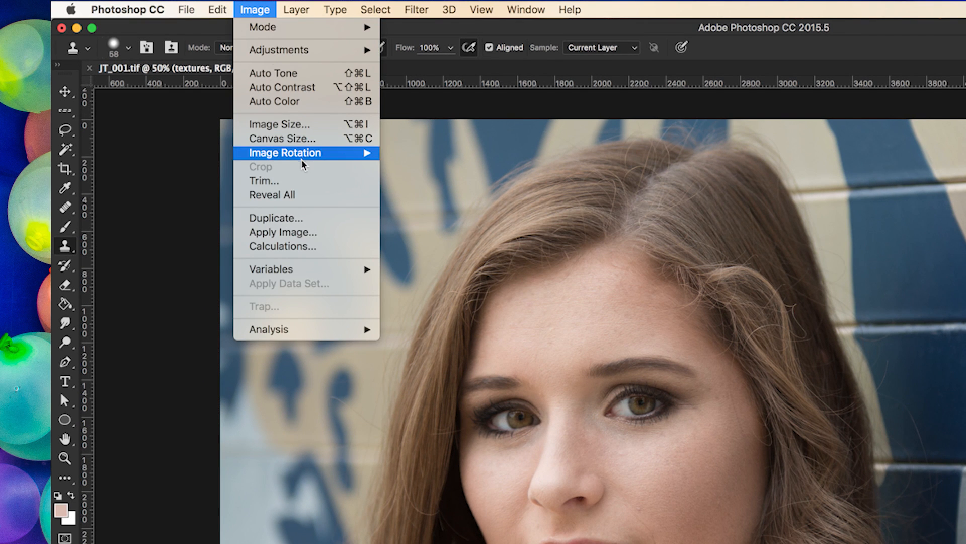
{"action": "left_click", "coordinate": [302, 233]}
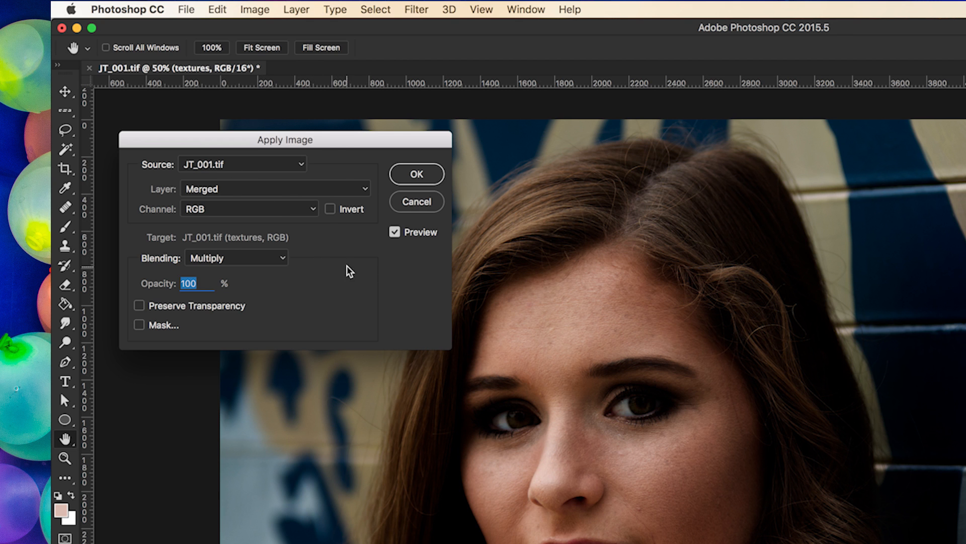
{"action": "mouse_move", "coordinate": [337, 139]}
{"action": "left_mouse_down"}
{"action": "mouse_move", "coordinate": [338, 151]}
{"action": "mouse_move", "coordinate": [340, 143]}
{"action": "left_mouse_up"}
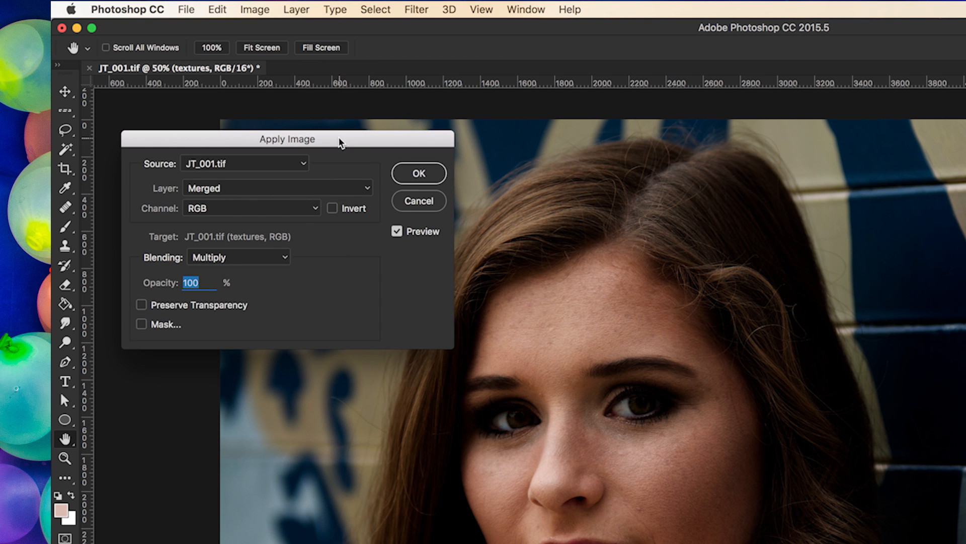
{"action": "left_click", "coordinate": [249, 191]}
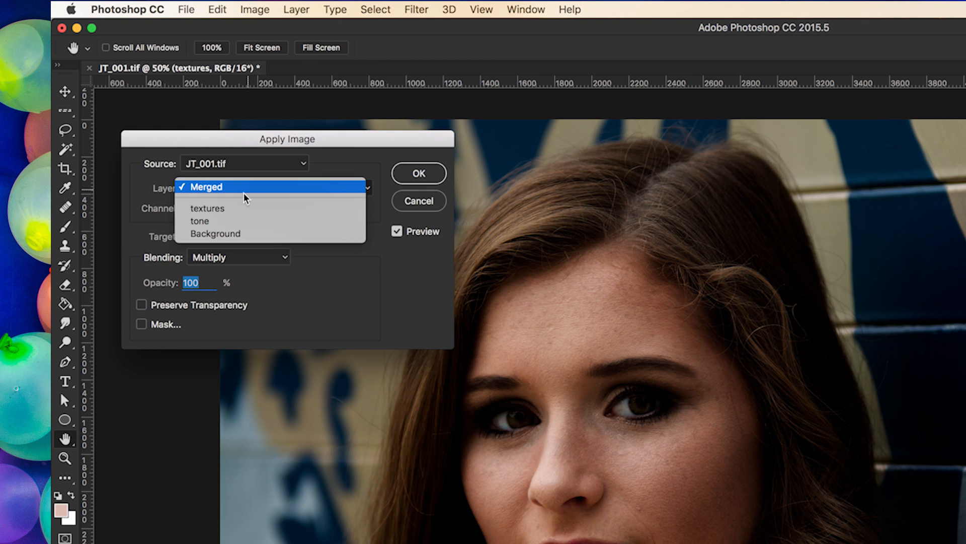
{"action": "left_click", "coordinate": [225, 221]}
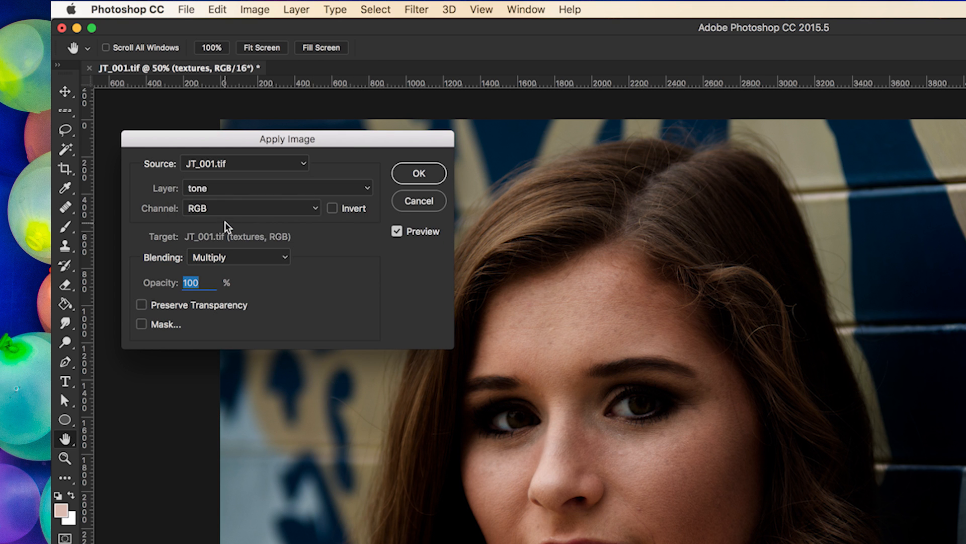
{"action": "left_click", "coordinate": [256, 260]}
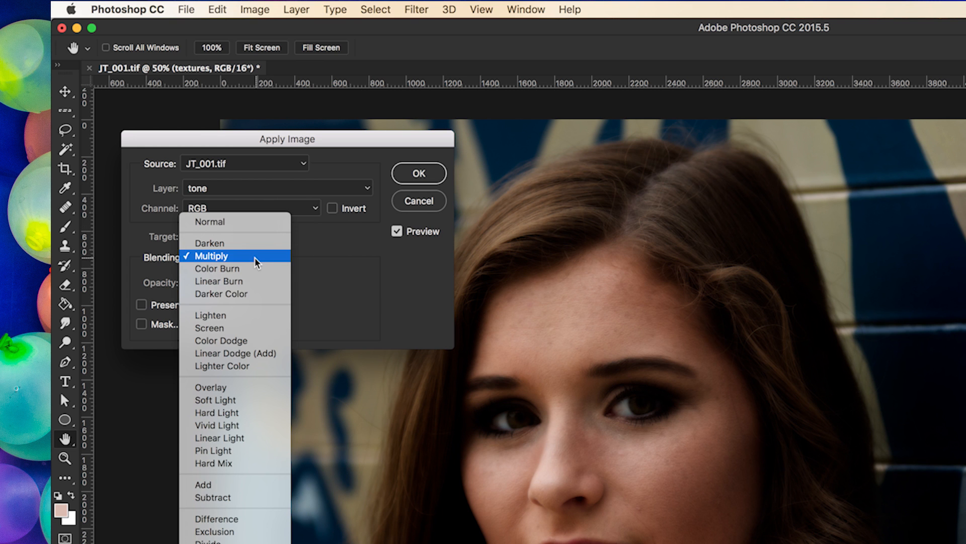
{"action": "left_click", "coordinate": [221, 501]}
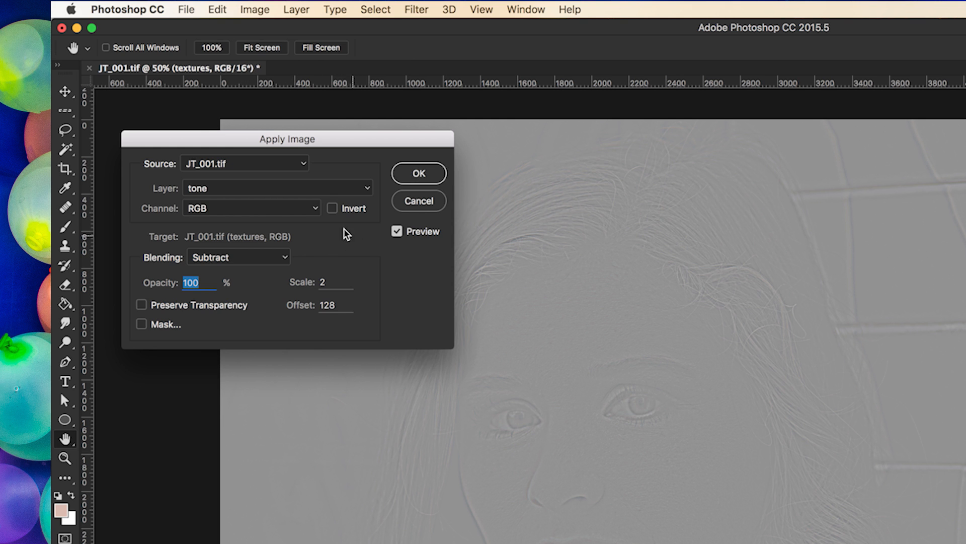
Step: Apply the tone image inverted with Add blending, scale 2 and offset 0, and set the textures layer's blend mode to Linear Light
{"action": "left_click", "coordinate": [333, 209]}
{"action": "left_click", "coordinate": [270, 259]}
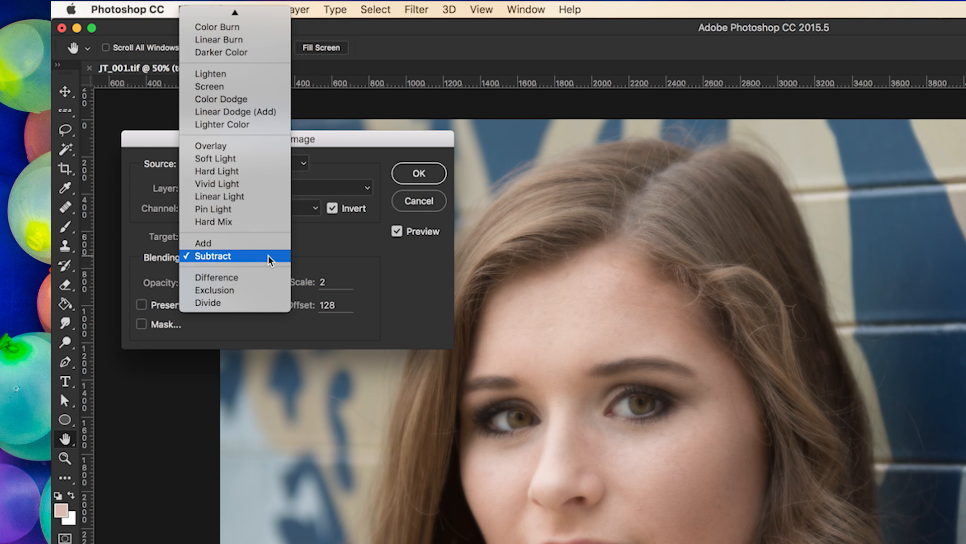
{"action": "left_click", "coordinate": [244, 243]}
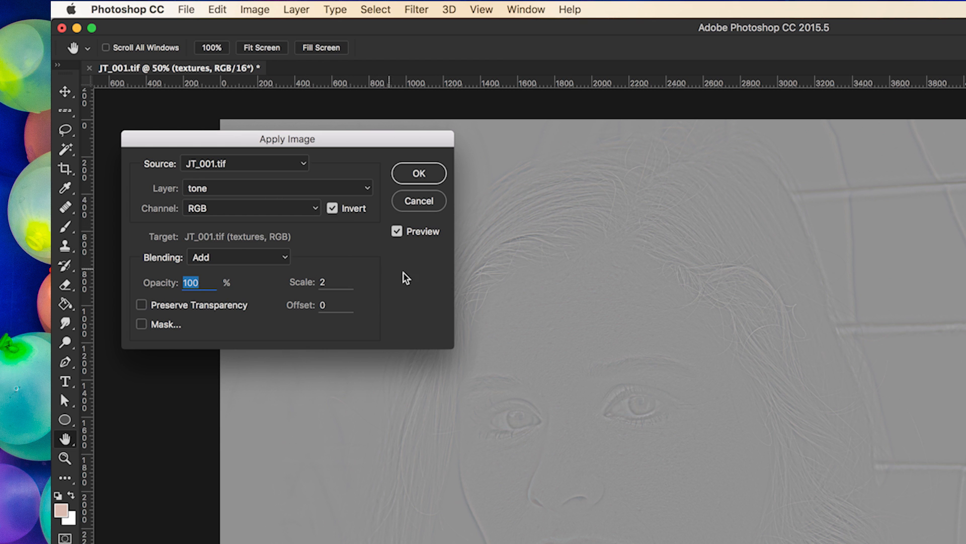
{"action": "left_click", "coordinate": [419, 173]}
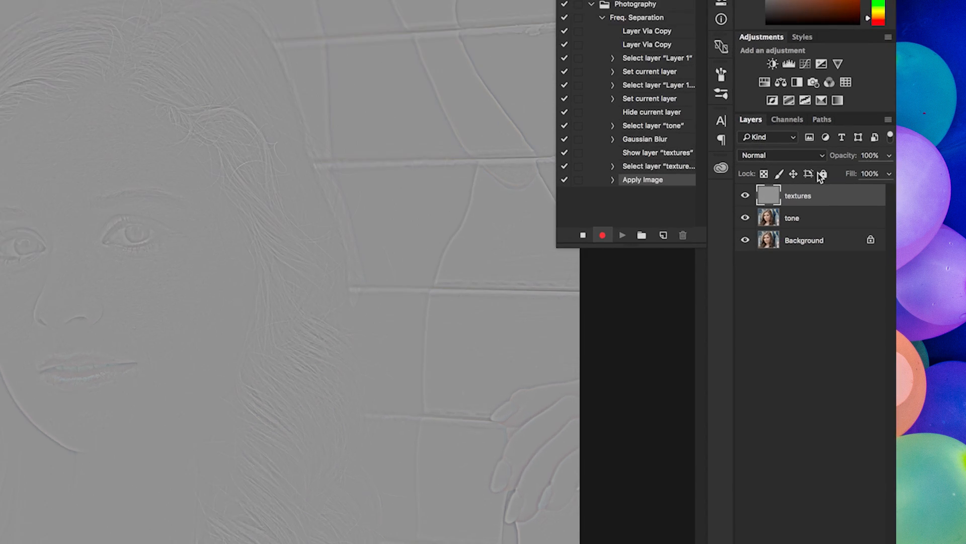
{"action": "left_click", "coordinate": [812, 154]}
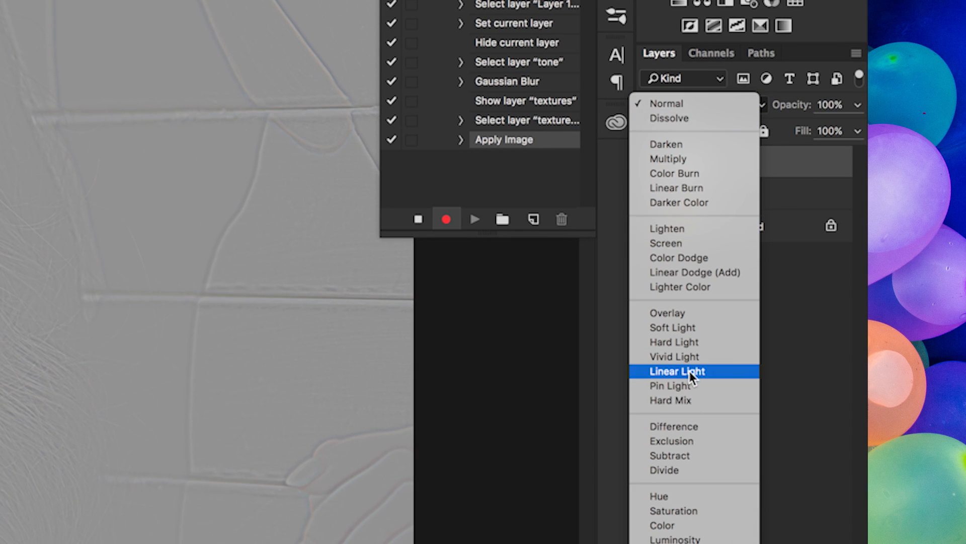
{"action": "left_click", "coordinate": [690, 370]}
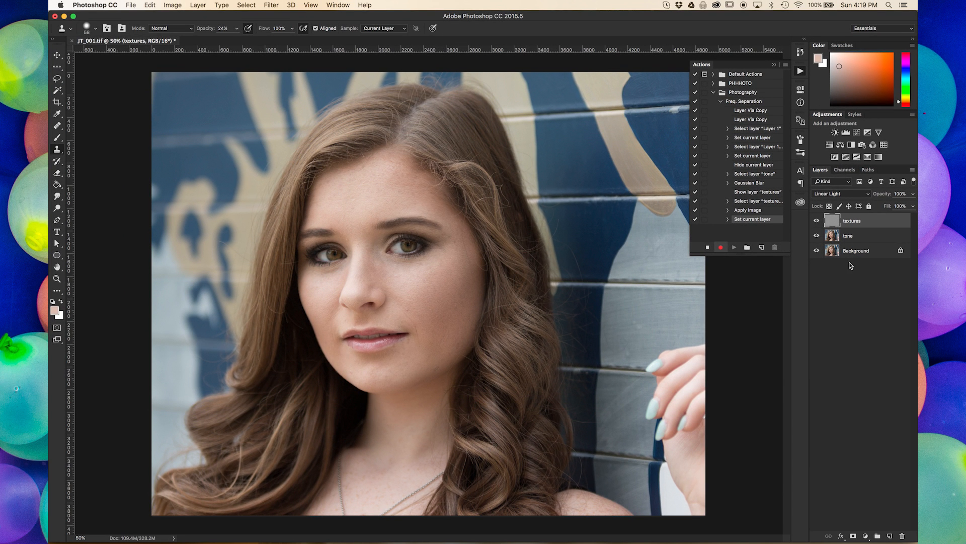
Step: Group the textures and tone layers under the name Freq. Separation and stop recording the action
{"action": "left_click", "coordinate": [865, 237]}
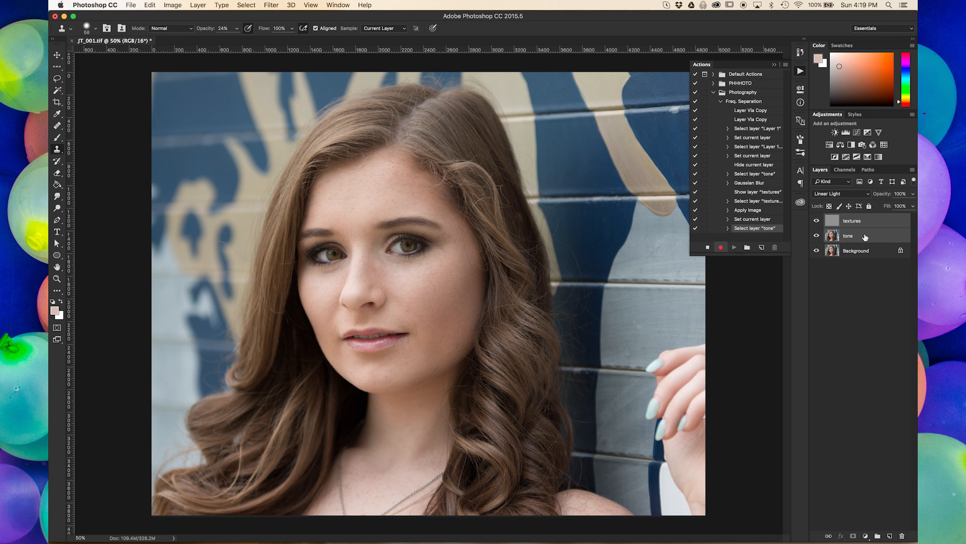
{"action": "left_click_drag", "start_coordinate": [880, 236], "coordinate": [878, 536]}
{"action": "double_click", "coordinate": [849, 219]}
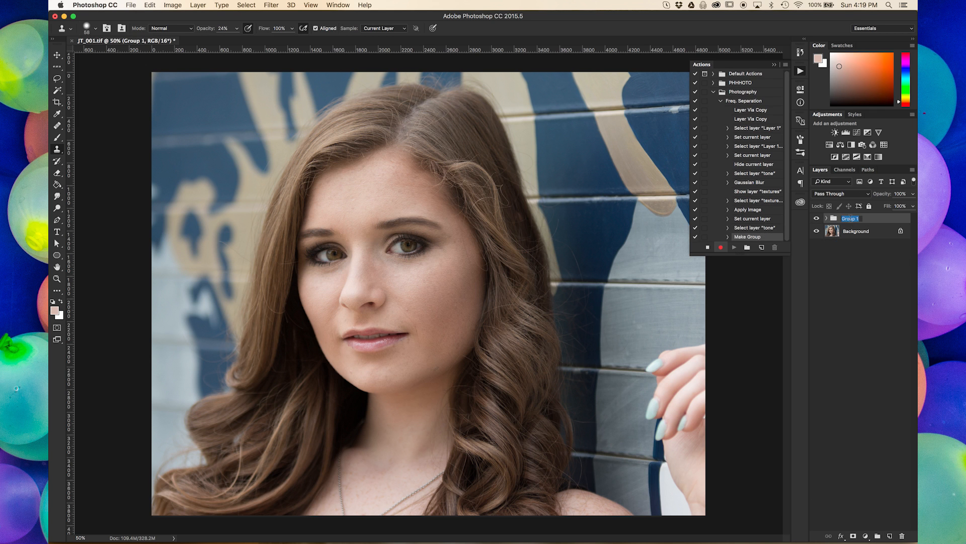
{"action": "type", "text": "Freq. Separation"}
{"action": "key", "text": "Return"}
{"action": "left_click", "coordinate": [827, 218]}
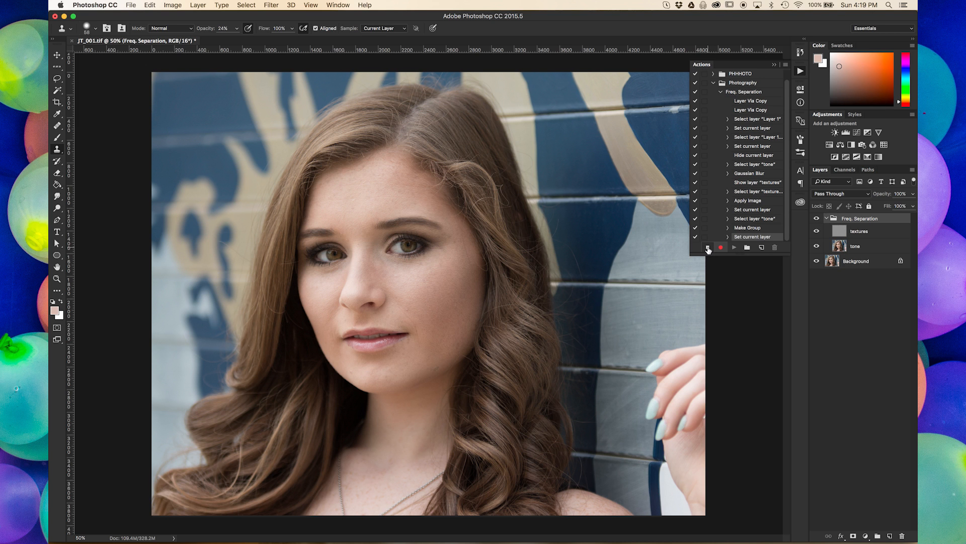
{"action": "left_click", "coordinate": [708, 248]}
Step: Hide and show the Freq. Separation group to compare the portrait with and without it
{"action": "left_click", "coordinate": [849, 305]}
{"action": "left_click", "coordinate": [850, 220]}
{"action": "left_click", "coordinate": [816, 219]}
{"action": "left_click", "coordinate": [816, 219]}
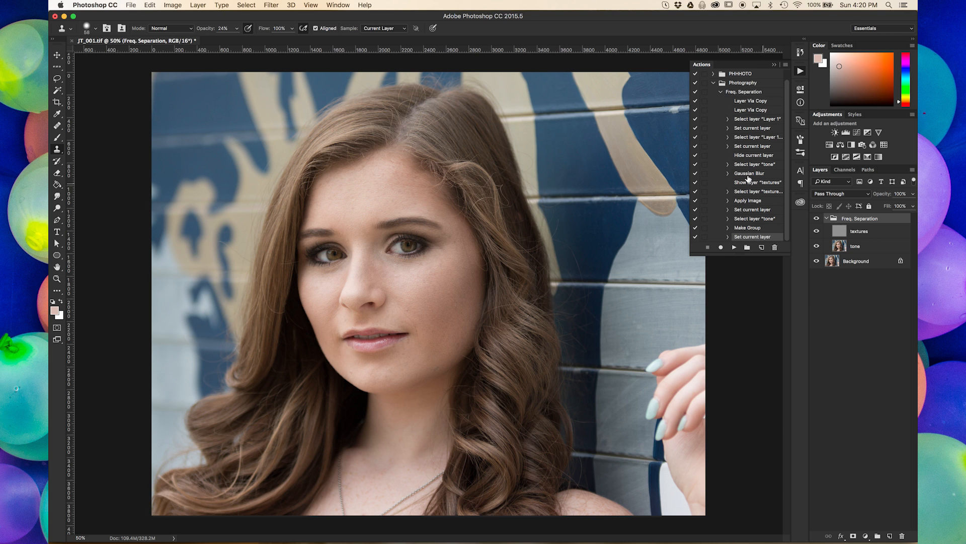
Step: Delete the Freq. Separation layer group and test the recorded Freq. Separation action on the Background layer
{"action": "left_click_drag", "start_coordinate": [870, 220], "coordinate": [903, 535]}
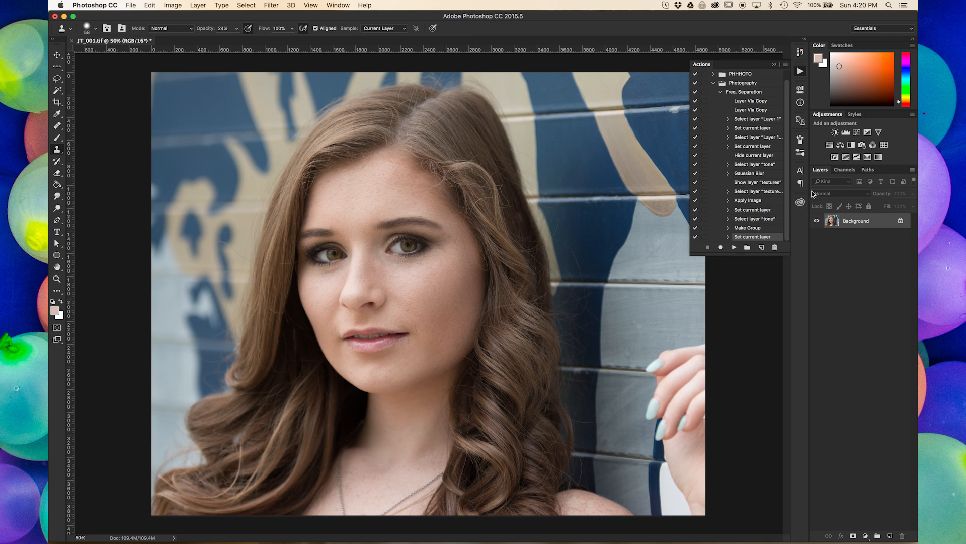
{"action": "left_click", "coordinate": [744, 93]}
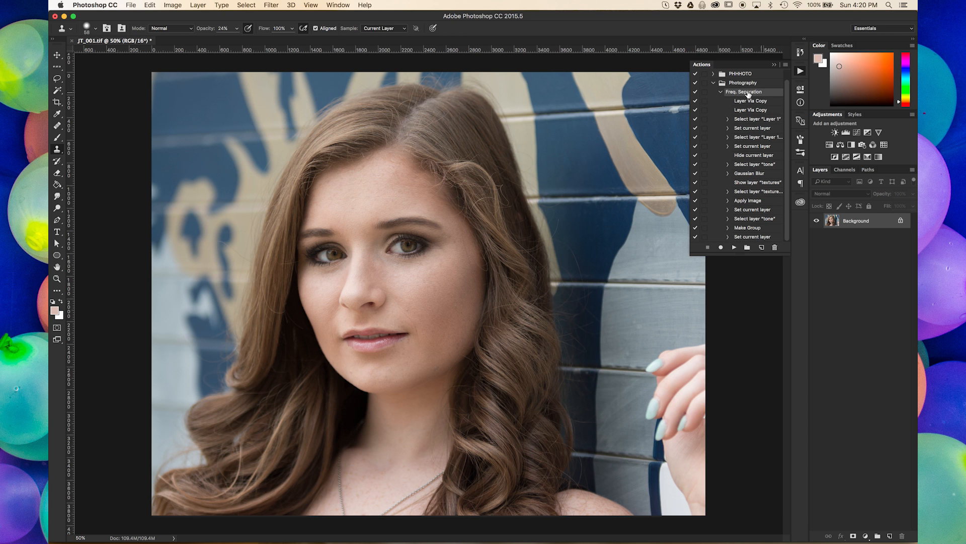
{"action": "left_click", "coordinate": [721, 92]}
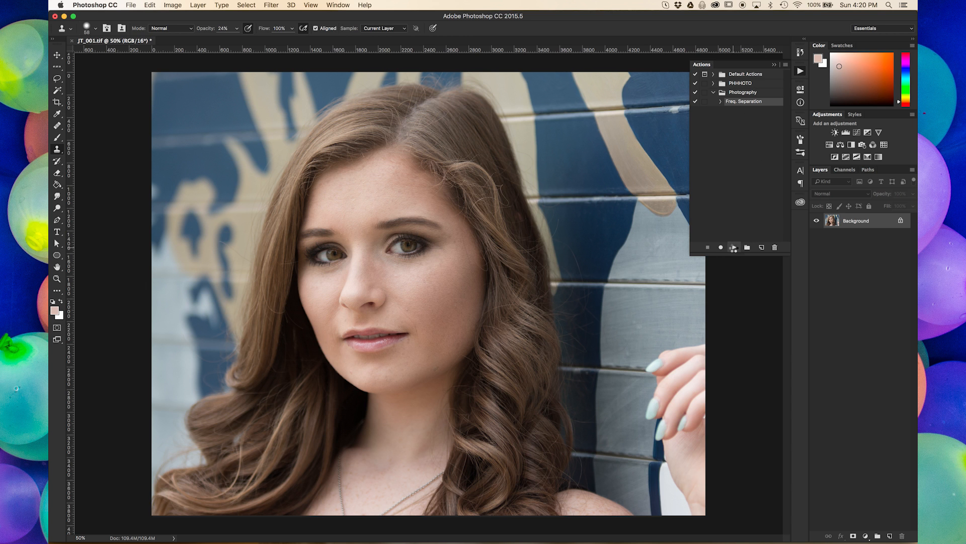
{"action": "left_click", "coordinate": [733, 247]}
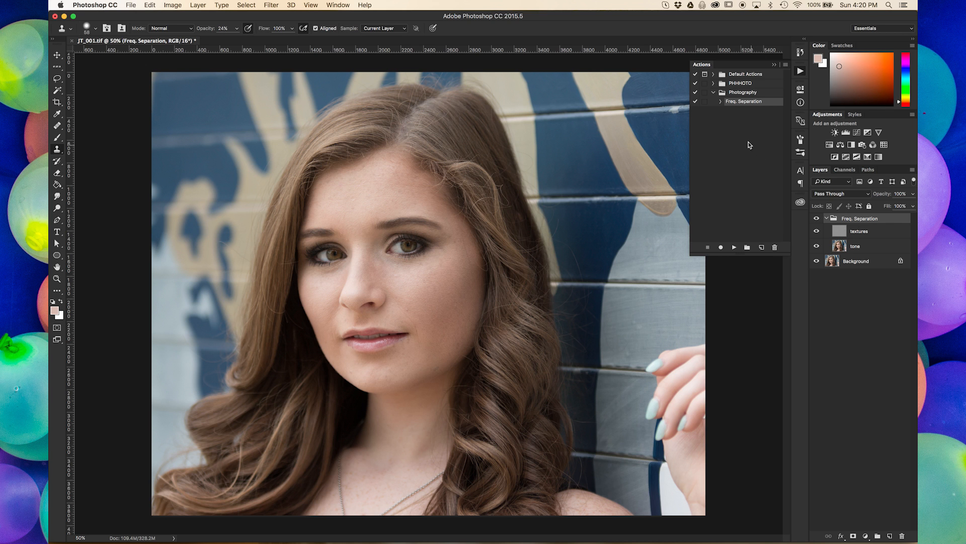
Step: Make the Gaussian Blur step of the Freq. Separation action open its dialog during playback
{"action": "left_click", "coordinate": [721, 101]}
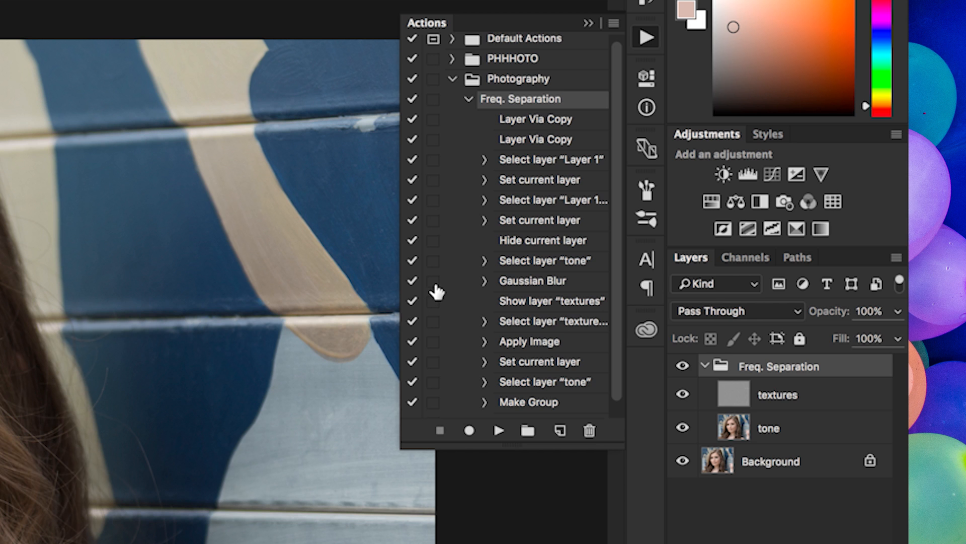
{"action": "left_click", "coordinate": [434, 280]}
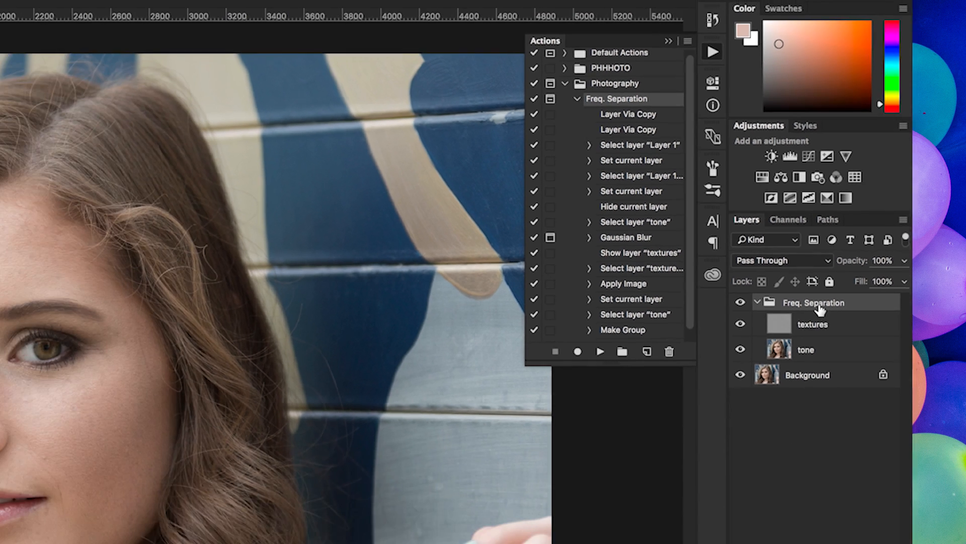
Step: Delete the Freq. Separation layer group and rerun the action with a Gaussian Blur radius of 9.9 pixels
{"action": "left_click_drag", "start_coordinate": [785, 373], "coordinate": [902, 536]}
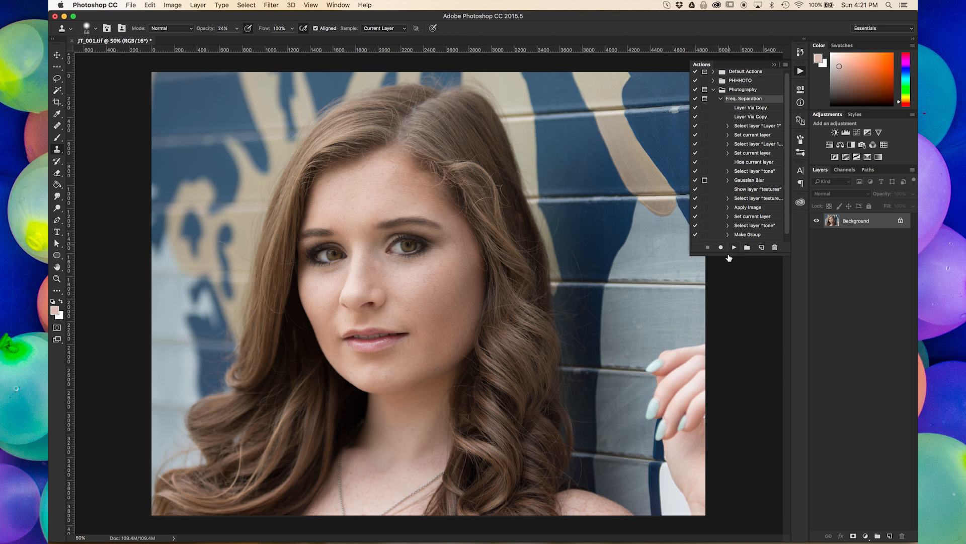
{"action": "left_click", "coordinate": [735, 247]}
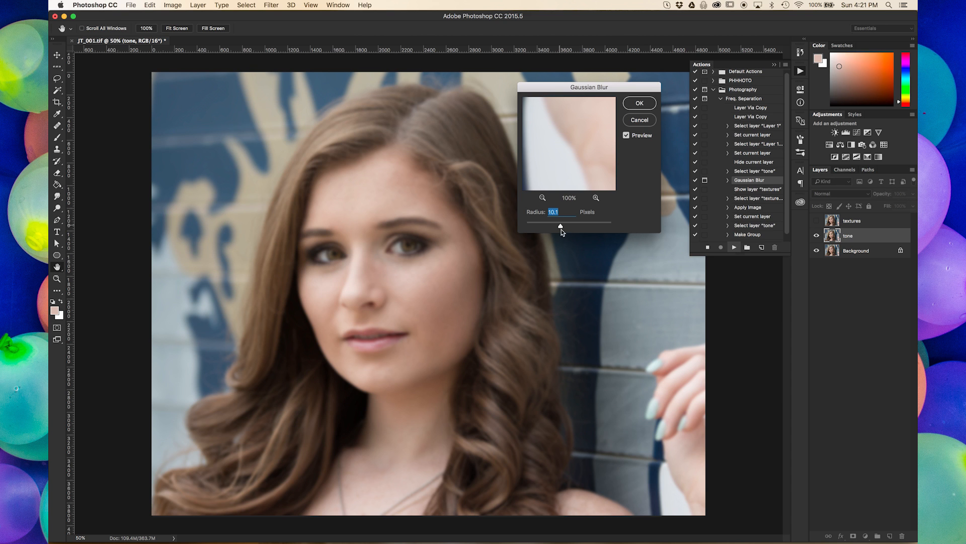
{"action": "left_click_drag", "start_coordinate": [562, 230], "coordinate": [560, 230]}
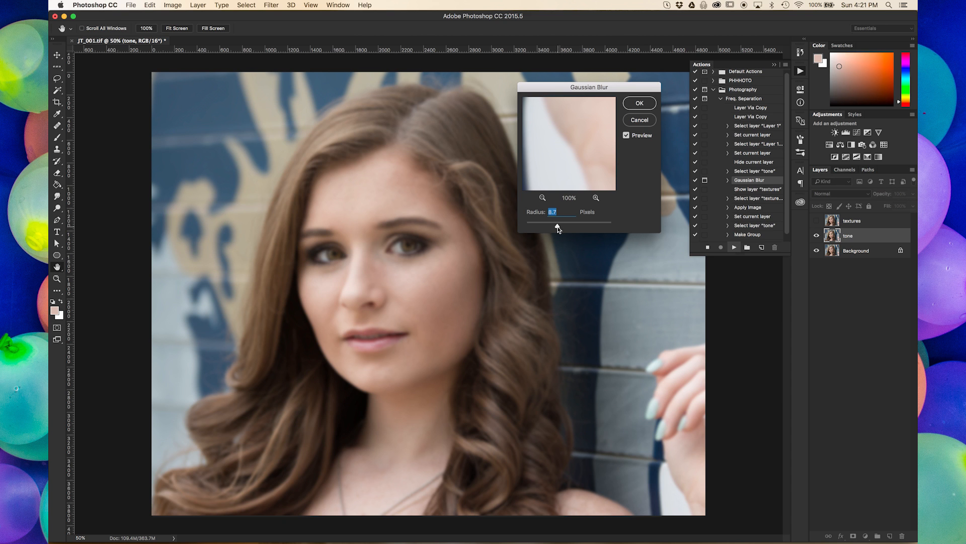
{"action": "left_click", "coordinate": [641, 103]}
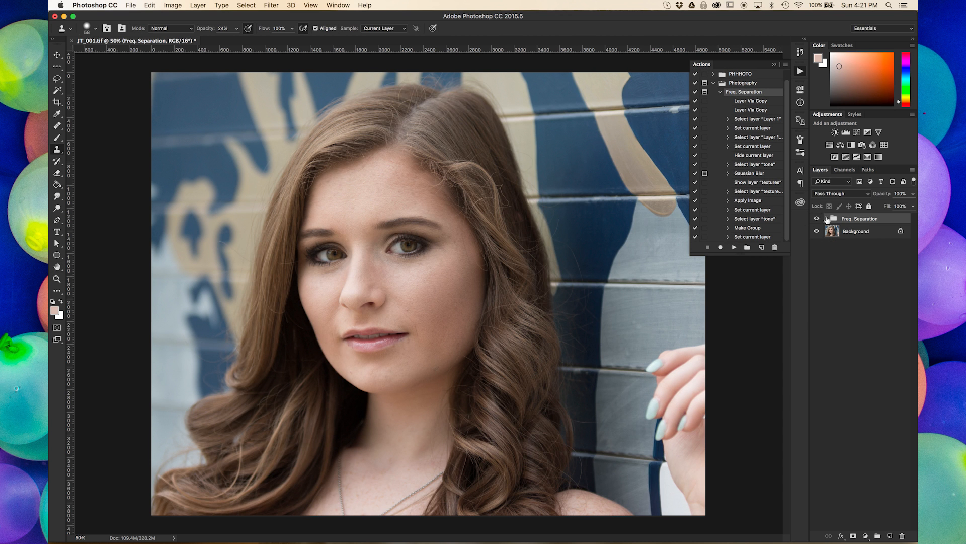
Step: Expand the Freq. Separation group and select the tone layer inside it
{"action": "left_click", "coordinate": [826, 218]}
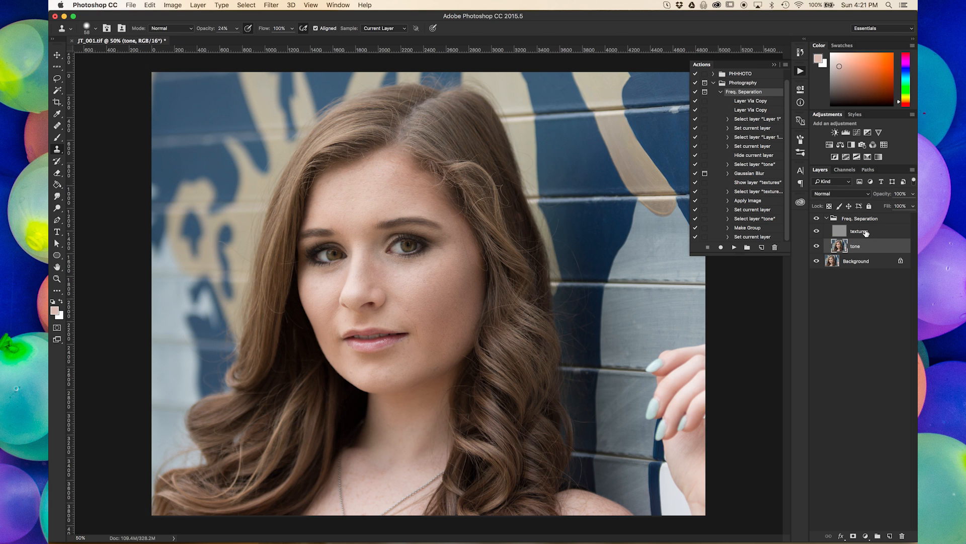
{"action": "left_click", "coordinate": [865, 232]}
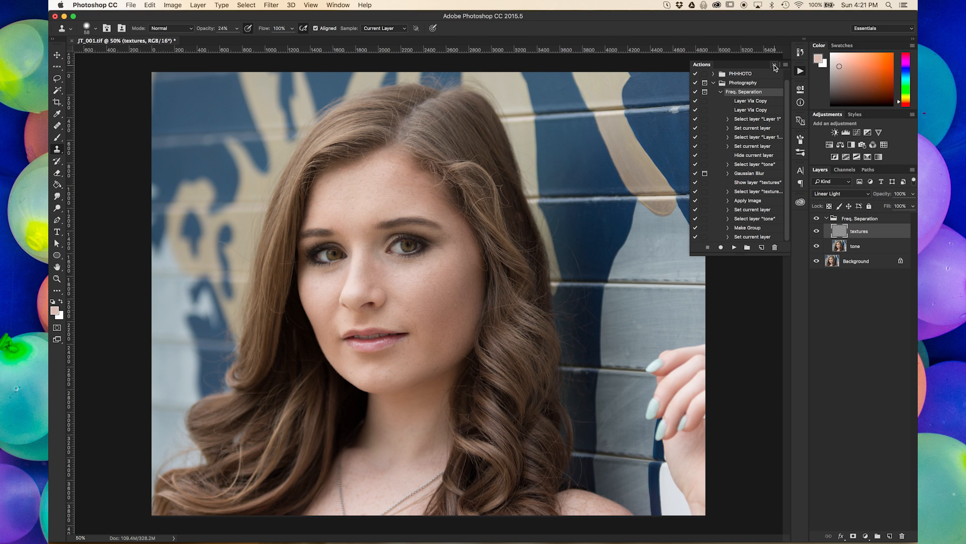
{"action": "left_click", "coordinate": [774, 65]}
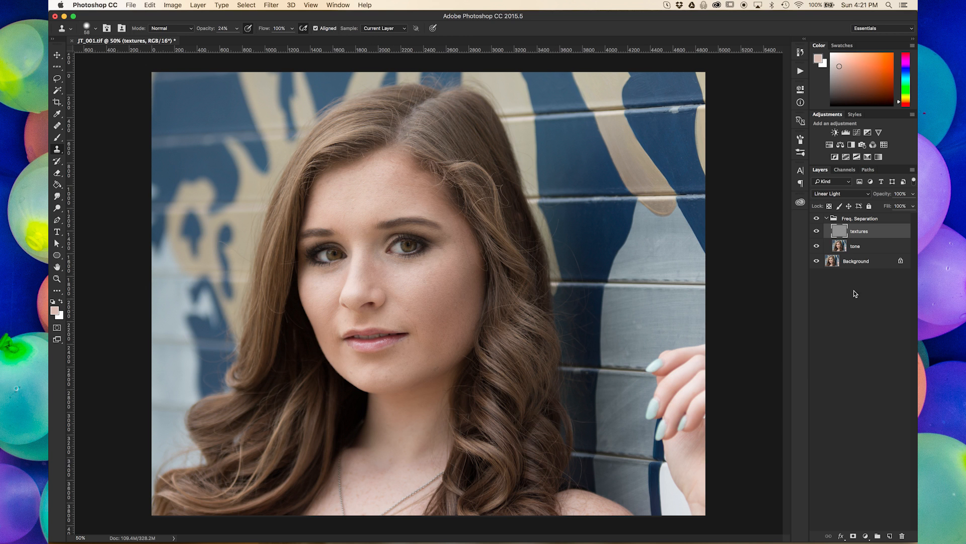
{"action": "left_click", "coordinate": [857, 246]}
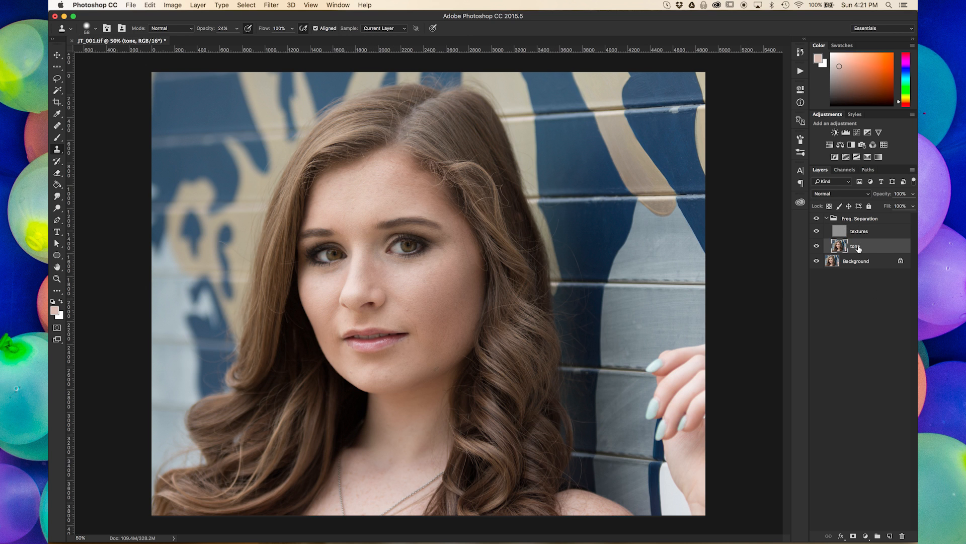
Step: Outline the cheek under the eye with the Lasso tool, preview its feathered edge in Quick Mask, and deselect it
{"action": "key", "text": "l"}
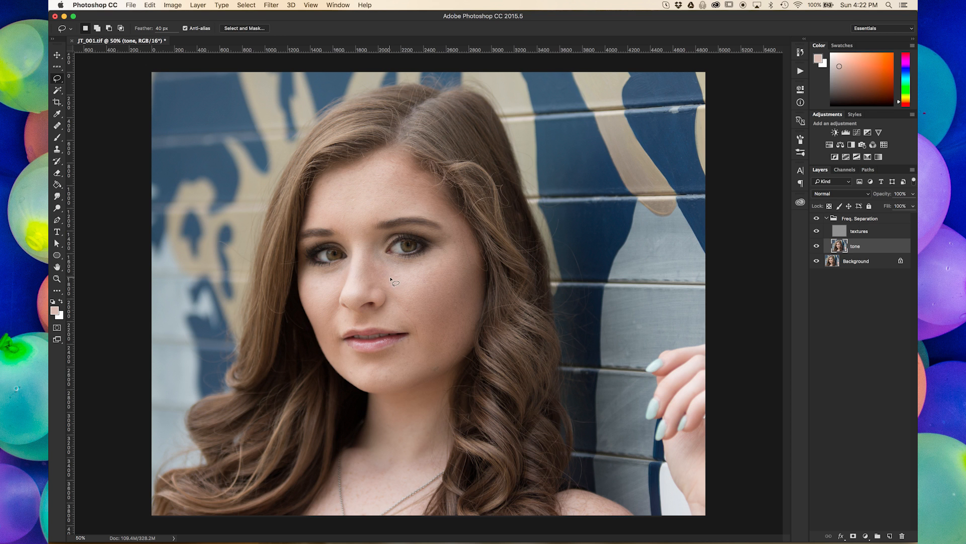
{"action": "mouse_move", "coordinate": [398, 278]}
{"action": "left_mouse_down"}
{"action": "mouse_move", "coordinate": [409, 345]}
{"action": "mouse_move", "coordinate": [426, 364]}
{"action": "mouse_move", "coordinate": [457, 337]}
{"action": "mouse_move", "coordinate": [474, 279]}
{"action": "left_mouse_up"}
{"action": "mouse_move", "coordinate": [406, 309]}
{"action": "left_mouse_down"}
{"action": "mouse_move", "coordinate": [430, 343]}
{"action": "mouse_move", "coordinate": [465, 269]}
{"action": "left_mouse_up"}
{"action": "key", "text": "q"}
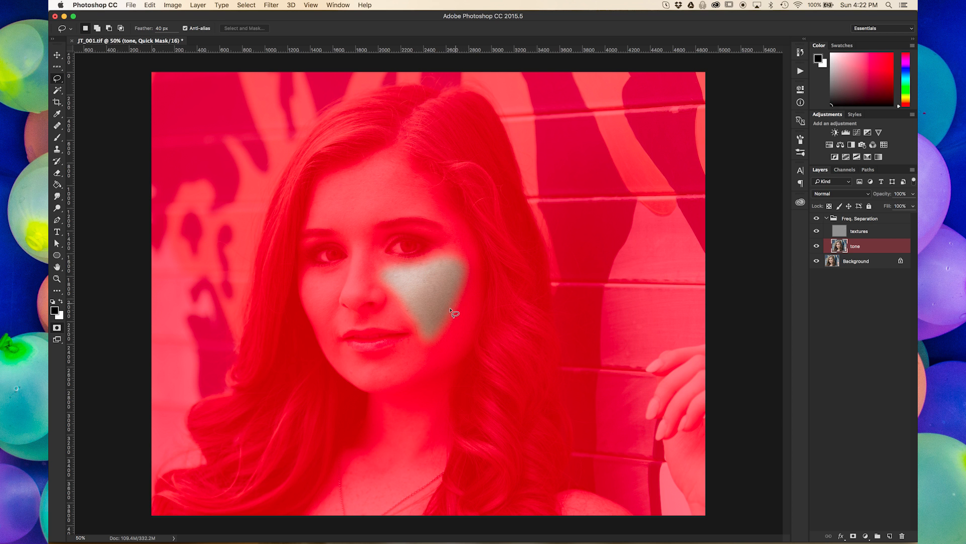
{"action": "key", "text": "q"}
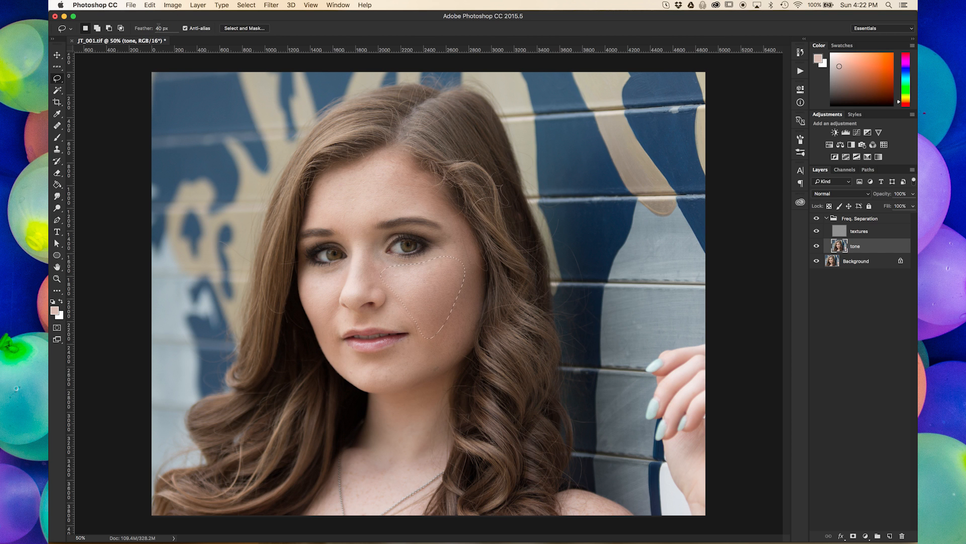
{"action": "key", "text": "super+d"}
Step: Lasso the shaded cheek on the tone layer and smooth it with a 24.7-pixel Gaussian Blur
{"action": "mouse_move", "coordinate": [380, 268]}
{"action": "left_mouse_down"}
{"action": "mouse_move", "coordinate": [395, 300]}
{"action": "mouse_move", "coordinate": [433, 351]}
{"action": "mouse_move", "coordinate": [474, 284]}
{"action": "mouse_move", "coordinate": [471, 254]}
{"action": "left_mouse_up"}
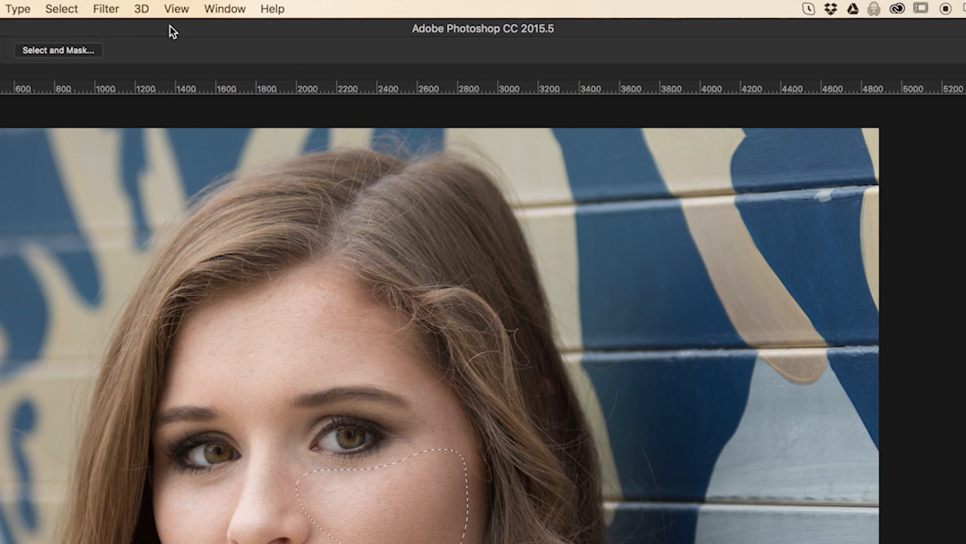
{"action": "left_click", "coordinate": [105, 9]}
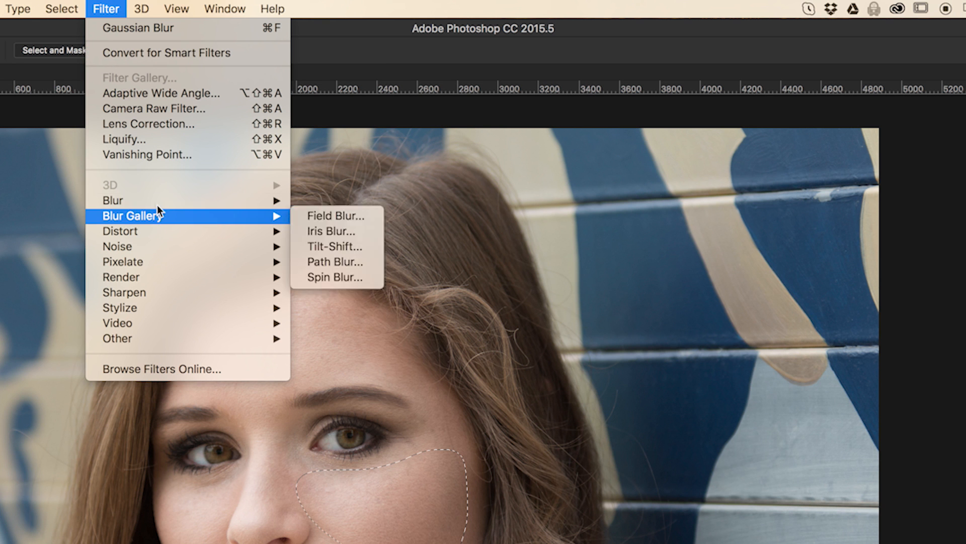
{"action": "mouse_move", "coordinate": [158, 200]}
{"action": "left_click", "coordinate": [338, 261]}
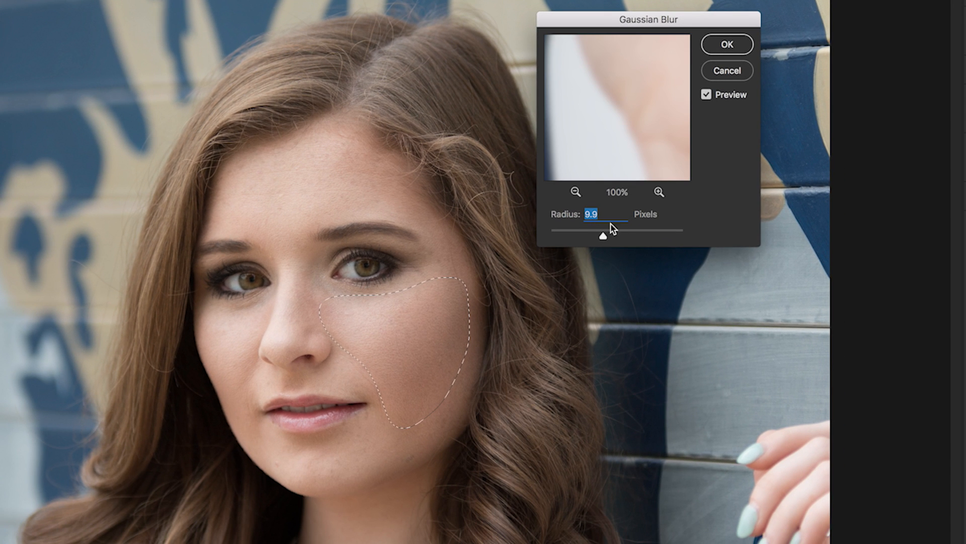
{"action": "left_click_drag", "start_coordinate": [606, 237], "coordinate": [550, 236]}
{"action": "key", "text": "super+plus"}
{"action": "key", "text": "super+plus"}
{"action": "key", "text": "super+plus"}
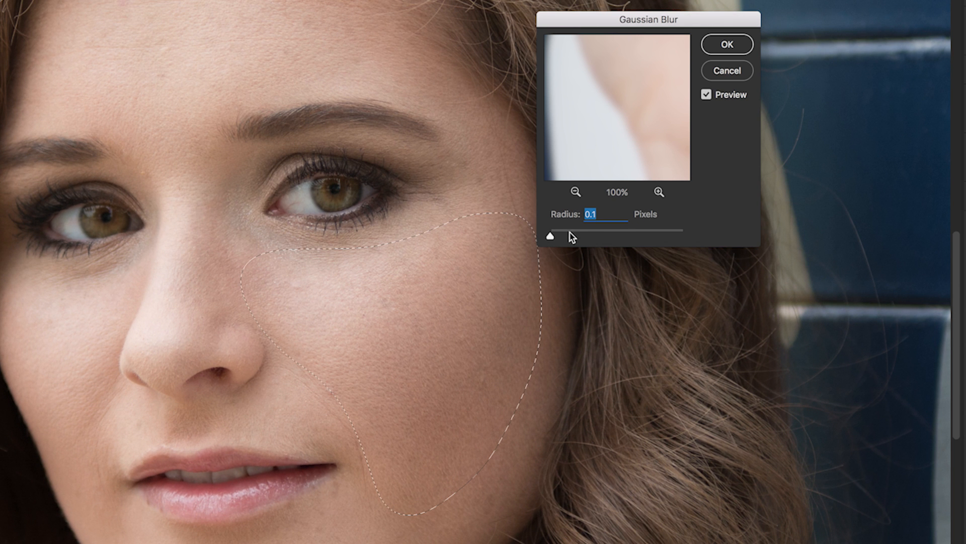
{"action": "left_click_drag", "start_coordinate": [554, 237], "coordinate": [608, 236]}
{"action": "left_click_drag", "start_coordinate": [608, 236], "coordinate": [618, 236]}
{"action": "left_click_drag", "start_coordinate": [617, 237], "coordinate": [612, 237]}
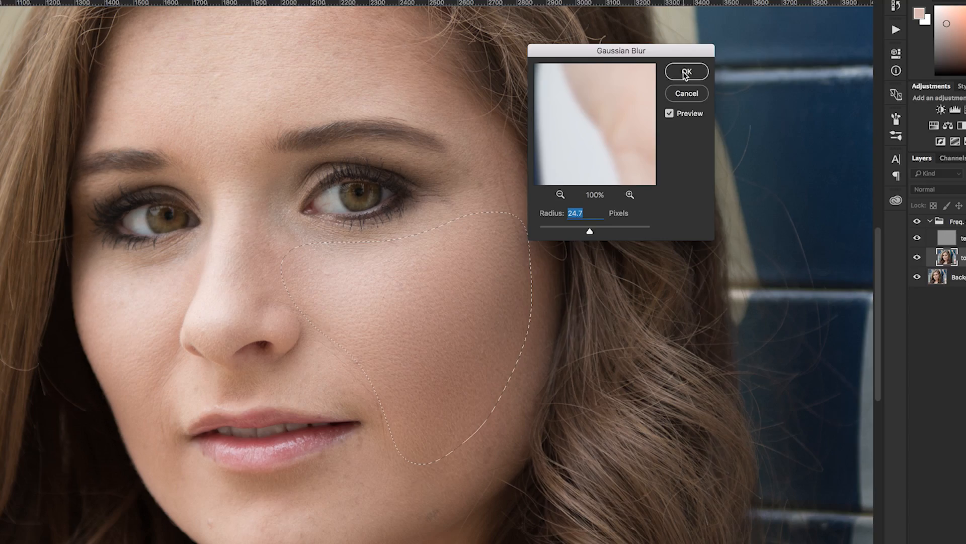
{"action": "left_click", "coordinate": [726, 45]}
Step: Lasso the forehead and the area between the eyes, repeating the last Gaussian Blur on each selection
{"action": "key", "text": "super+minus"}
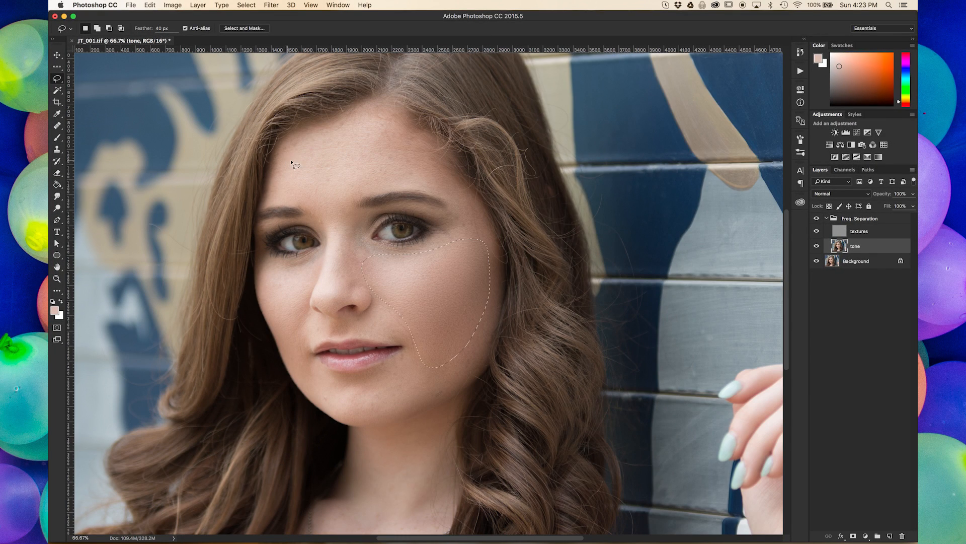
{"action": "mouse_move", "coordinate": [318, 215]}
{"action": "left_mouse_down"}
{"action": "mouse_move", "coordinate": [354, 221]}
{"action": "mouse_move", "coordinate": [365, 200]}
{"action": "mouse_move", "coordinate": [420, 191]}
{"action": "mouse_move", "coordinate": [367, 123]}
{"action": "mouse_move", "coordinate": [274, 194]}
{"action": "left_mouse_up"}
{"action": "key", "text": "super+f"}
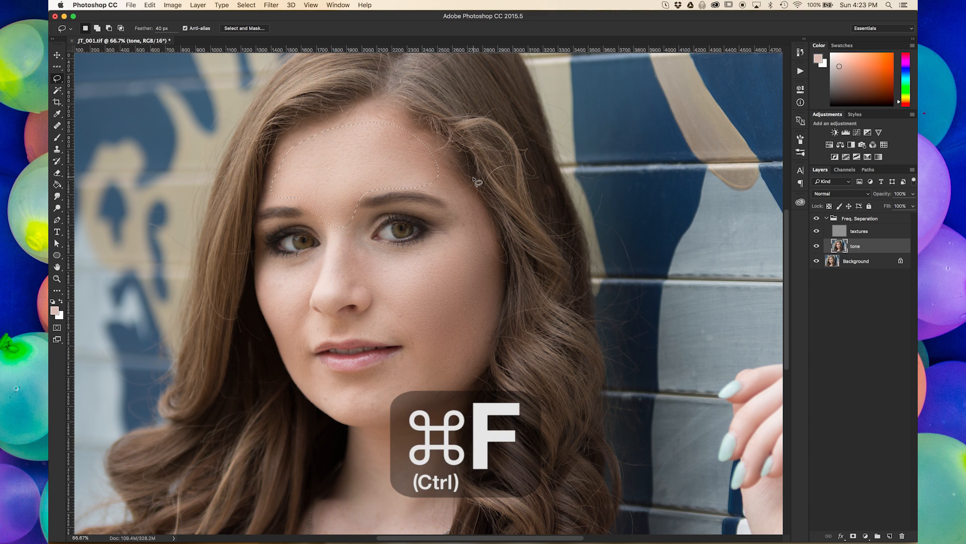
{"action": "mouse_move", "coordinate": [331, 225]}
{"action": "left_mouse_down"}
{"action": "mouse_move", "coordinate": [323, 304]}
{"action": "mouse_move", "coordinate": [380, 290]}
{"action": "mouse_move", "coordinate": [377, 263]}
{"action": "mouse_move", "coordinate": [346, 224]}
{"action": "left_mouse_up"}
{"action": "key", "text": "super+f"}
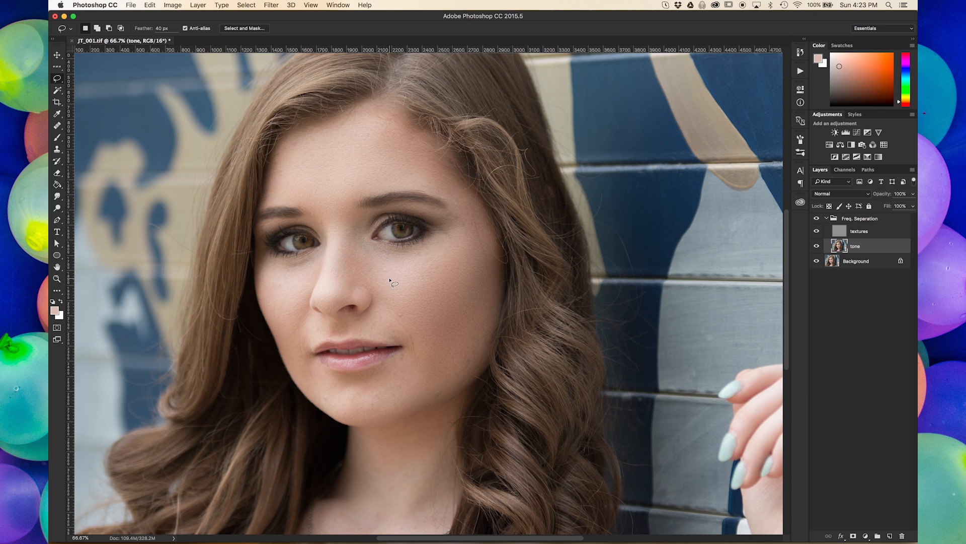
Step: Lasso the opposite cheek and the skin around the mouth, repeating the last Gaussian Blur on each selection
{"action": "mouse_move", "coordinate": [262, 270]}
{"action": "left_mouse_down"}
{"action": "mouse_move", "coordinate": [261, 294]}
{"action": "mouse_move", "coordinate": [299, 345]}
{"action": "left_mouse_up"}
{"action": "mouse_move", "coordinate": [312, 287]}
{"action": "left_mouse_down"}
{"action": "mouse_move", "coordinate": [316, 264]}
{"action": "mouse_move", "coordinate": [287, 263]}
{"action": "left_mouse_up"}
{"action": "key", "text": "super+f"}
{"action": "mouse_move", "coordinate": [354, 331]}
{"action": "left_mouse_down"}
{"action": "mouse_move", "coordinate": [396, 341]}
{"action": "mouse_move", "coordinate": [410, 308]}
{"action": "left_mouse_up"}
{"action": "key", "text": "super+f"}
{"action": "key", "text": "super+d"}
Step: Lasso the lower cheek and the chin area, repeating the last Gaussian Blur on each selection
{"action": "mouse_move", "coordinate": [424, 323]}
{"action": "left_mouse_down"}
{"action": "mouse_move", "coordinate": [384, 361]}
{"action": "mouse_move", "coordinate": [343, 381]}
{"action": "mouse_move", "coordinate": [369, 410]}
{"action": "mouse_move", "coordinate": [442, 389]}
{"action": "mouse_move", "coordinate": [476, 333]}
{"action": "mouse_move", "coordinate": [475, 317]}
{"action": "left_mouse_up"}
{"action": "key", "text": "super+f"}
{"action": "key", "text": "super+d"}
{"action": "mouse_move", "coordinate": [336, 412]}
{"action": "left_mouse_down"}
{"action": "mouse_move", "coordinate": [380, 395]}
{"action": "mouse_move", "coordinate": [355, 383]}
{"action": "left_mouse_up"}
{"action": "key", "text": "super+f"}
Step: Lasso the lower neck and upper chest on the tone layer and repeat the last Gaussian Blur there
{"action": "mouse_move", "coordinate": [424, 464]}
{"action": "left_mouse_down"}
{"action": "mouse_move", "coordinate": [415, 405]}
{"action": "mouse_move", "coordinate": [430, 443]}
{"action": "mouse_move", "coordinate": [343, 480]}
{"action": "mouse_move", "coordinate": [385, 409]}
{"action": "mouse_move", "coordinate": [348, 442]}
{"action": "mouse_move", "coordinate": [342, 466]}
{"action": "mouse_move", "coordinate": [357, 492]}
{"action": "mouse_move", "coordinate": [433, 458]}
{"action": "mouse_move", "coordinate": [445, 433]}
{"action": "mouse_move", "coordinate": [443, 395]}
{"action": "left_mouse_up"}
{"action": "key", "text": "super+d"}
{"action": "key", "text": "super+f"}
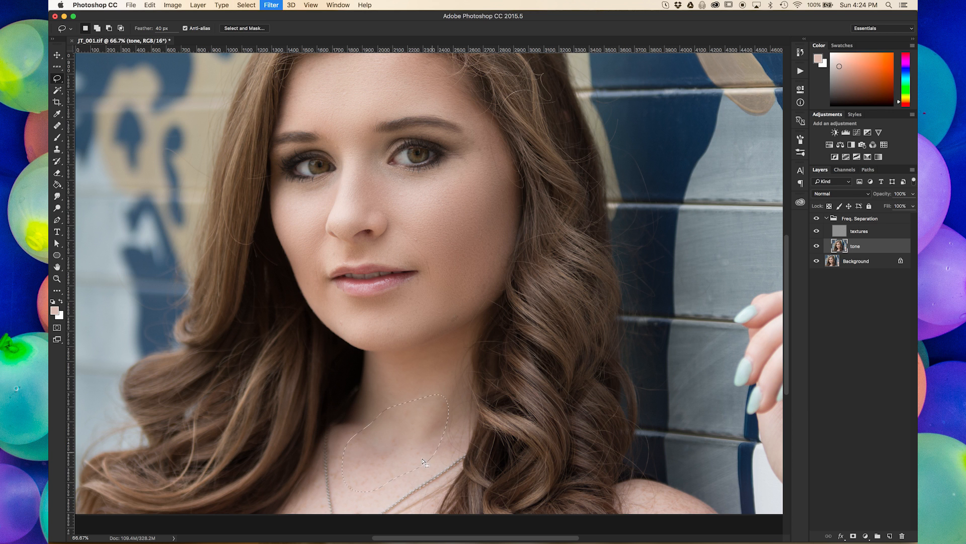
Step: Clear the chest selection and choose the Healing Brush with sampling limited to the current layer
{"action": "key", "text": "super+d"}
{"action": "left_click_drag", "start_coordinate": [448, 232], "coordinate": [441, 276]}
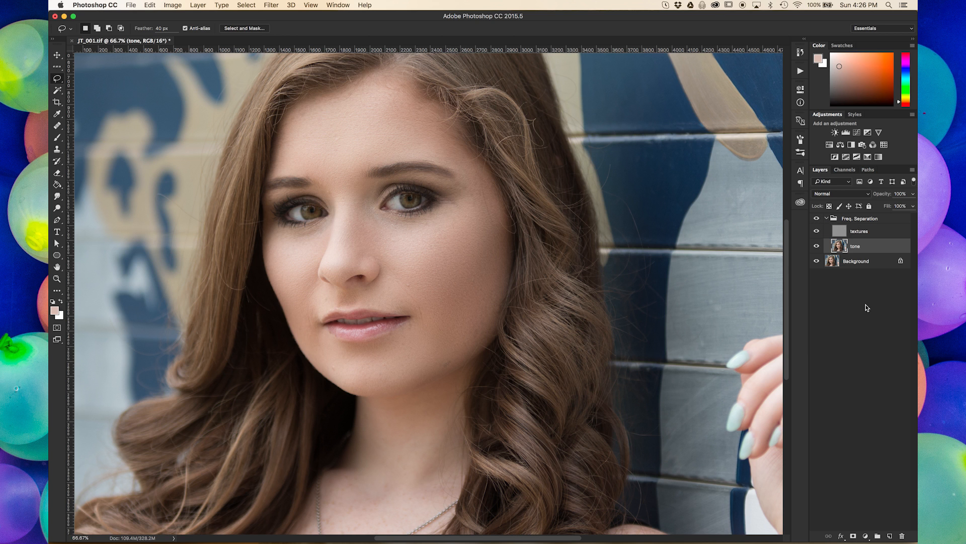
{"action": "left_click", "coordinate": [57, 127]}
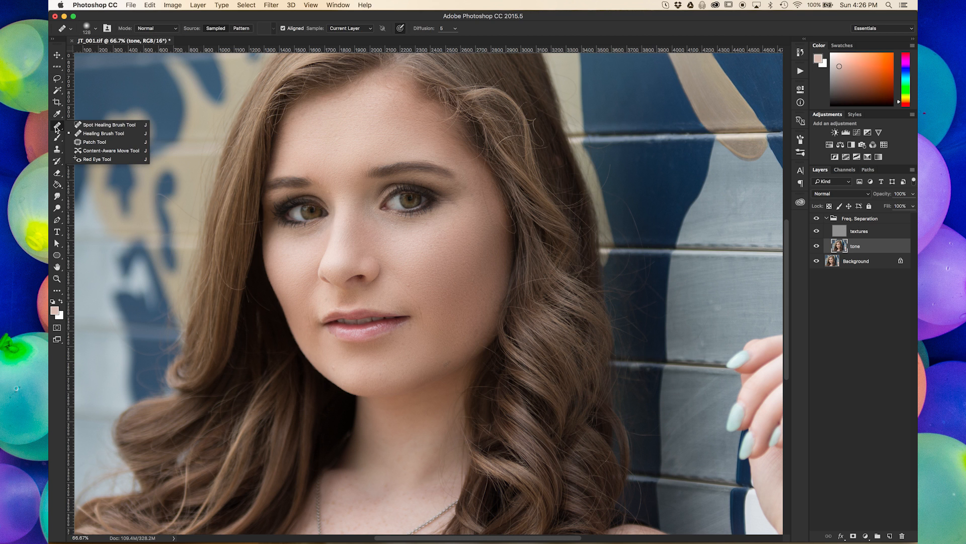
{"action": "left_click", "coordinate": [104, 133]}
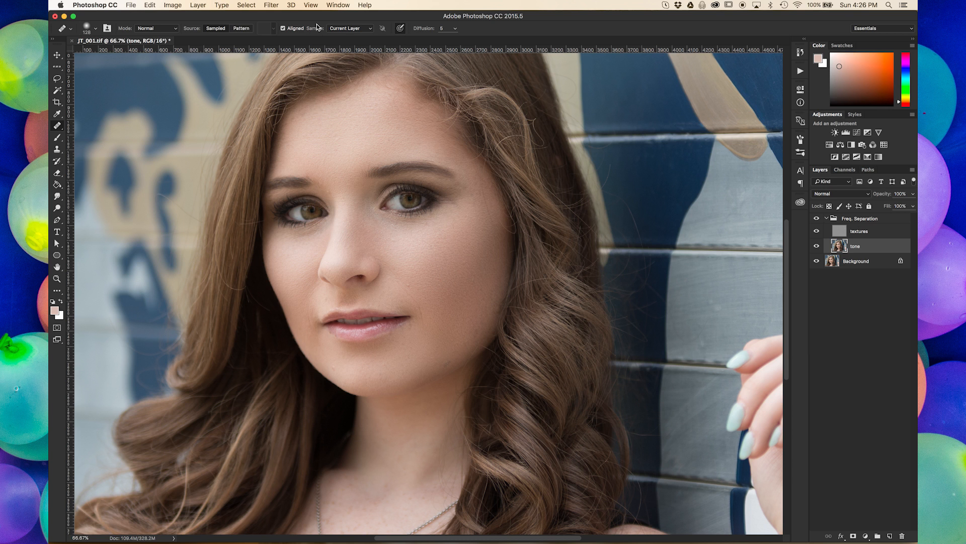
{"action": "left_click", "coordinate": [370, 30]}
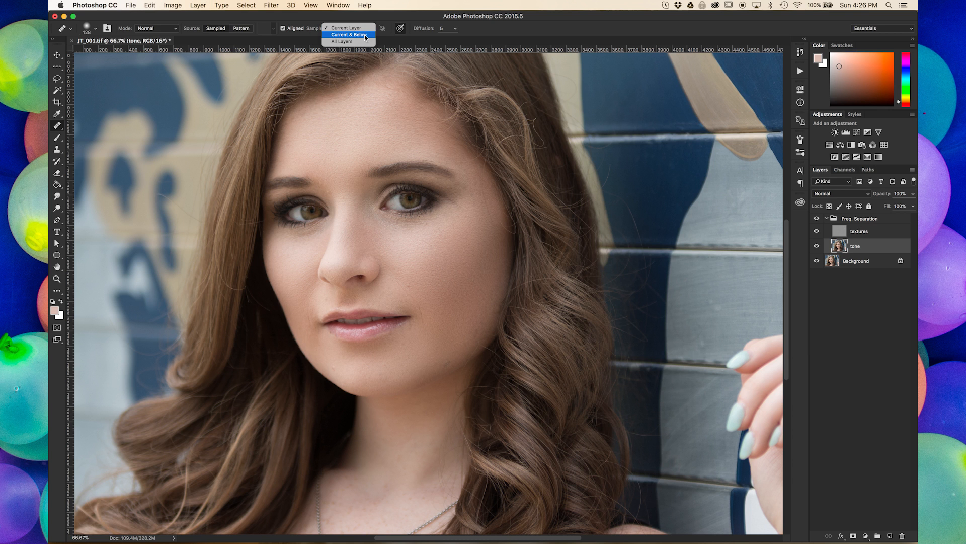
{"action": "left_click", "coordinate": [352, 28]}
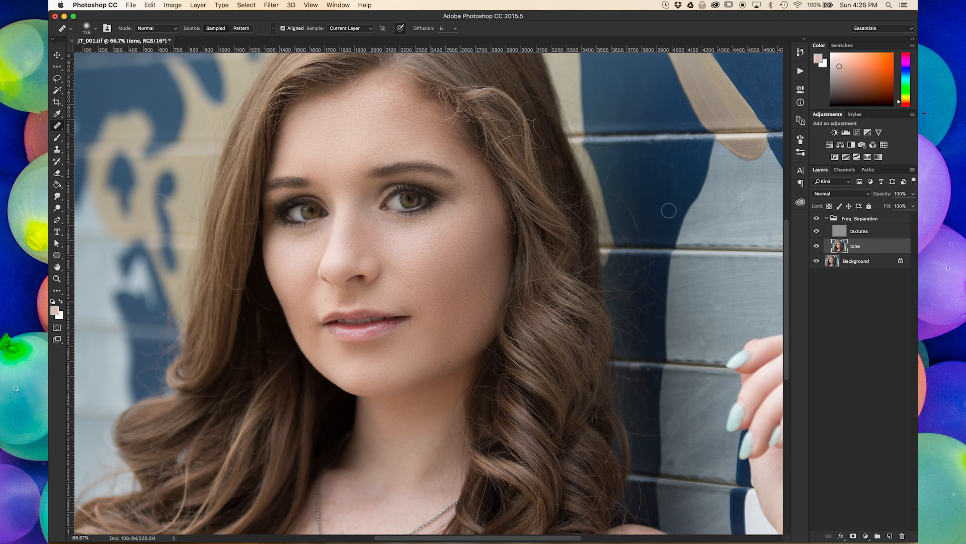
Step: Paint sampled skin colours over the cheek, temple and forehead on the tone layer with the Brush at 10% opacity
{"action": "left_click", "coordinate": [59, 140]}
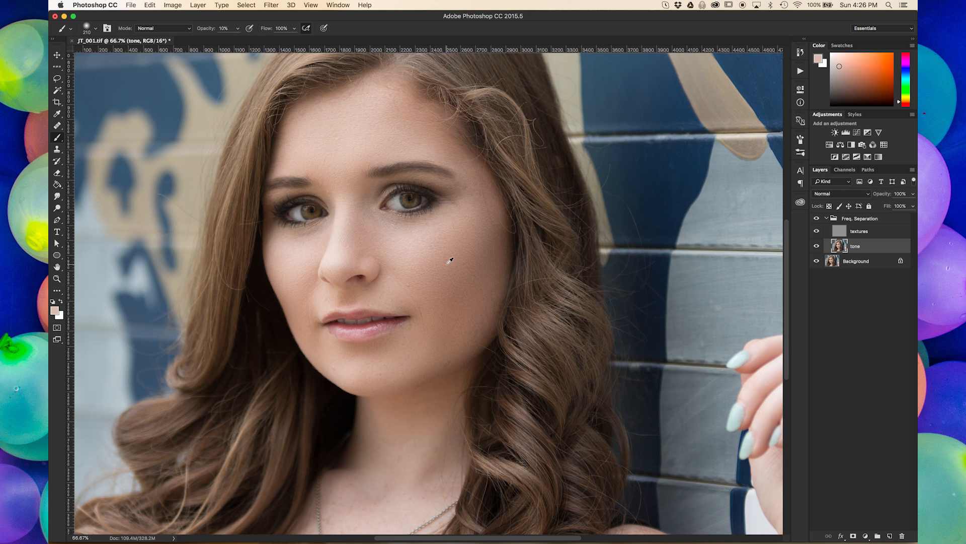
{"action": "left_click", "coordinate": [430, 258], "text": "alt"}
{"action": "left_click_drag", "start_coordinate": [430, 258], "coordinate": [429, 256]}
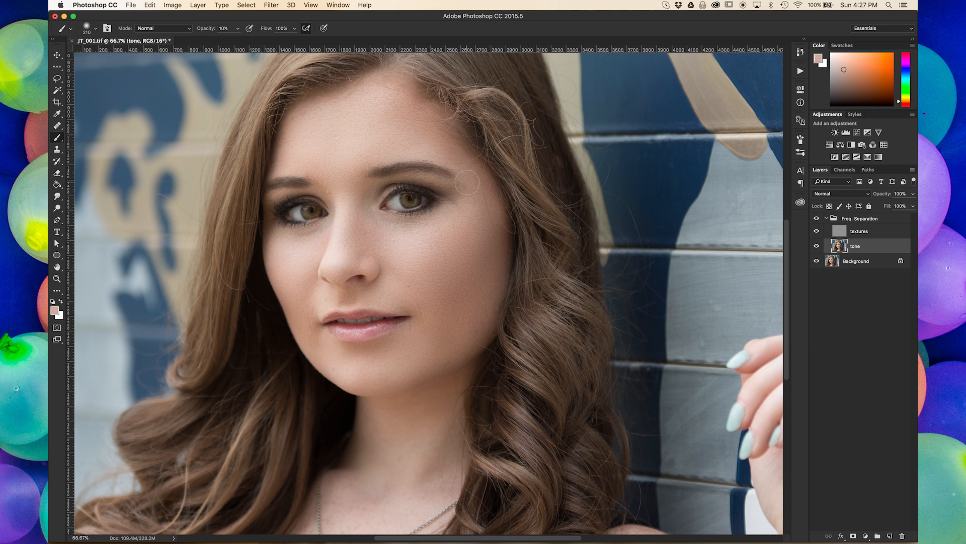
{"action": "mouse_move", "coordinate": [479, 228]}
{"action": "left_mouse_down"}
{"action": "mouse_move", "coordinate": [467, 300]}
{"action": "mouse_move", "coordinate": [477, 244]}
{"action": "left_mouse_up"}
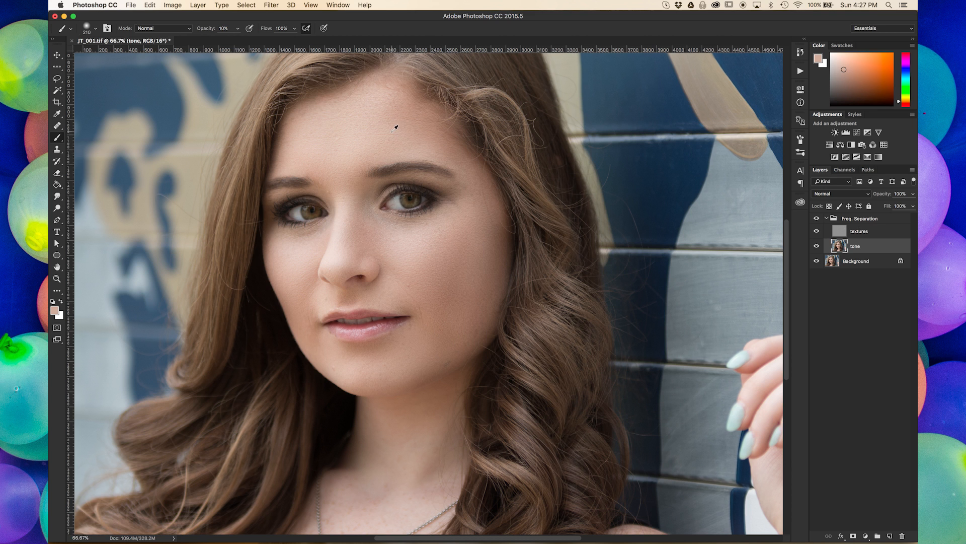
{"action": "mouse_move", "coordinate": [403, 130]}
{"action": "left_mouse_down"}
{"action": "mouse_move", "coordinate": [390, 121]}
{"action": "mouse_move", "coordinate": [420, 139]}
{"action": "mouse_move", "coordinate": [375, 128]}
{"action": "mouse_move", "coordinate": [398, 120]}
{"action": "mouse_move", "coordinate": [393, 112]}
{"action": "mouse_move", "coordinate": [455, 156]}
{"action": "left_mouse_up"}
{"action": "left_click", "coordinate": [340, 131], "text": "alt"}
{"action": "mouse_move", "coordinate": [492, 292]}
{"action": "left_mouse_down"}
{"action": "mouse_move", "coordinate": [472, 324]}
{"action": "mouse_move", "coordinate": [480, 232]}
{"action": "mouse_move", "coordinate": [475, 221]}
{"action": "mouse_move", "coordinate": [460, 248]}
{"action": "left_mouse_up"}
Step: Set up the Clone Stamp on the textures layer with 70% opacity and a 58 px brush at 94% hardness
{"action": "left_click", "coordinate": [863, 232]}
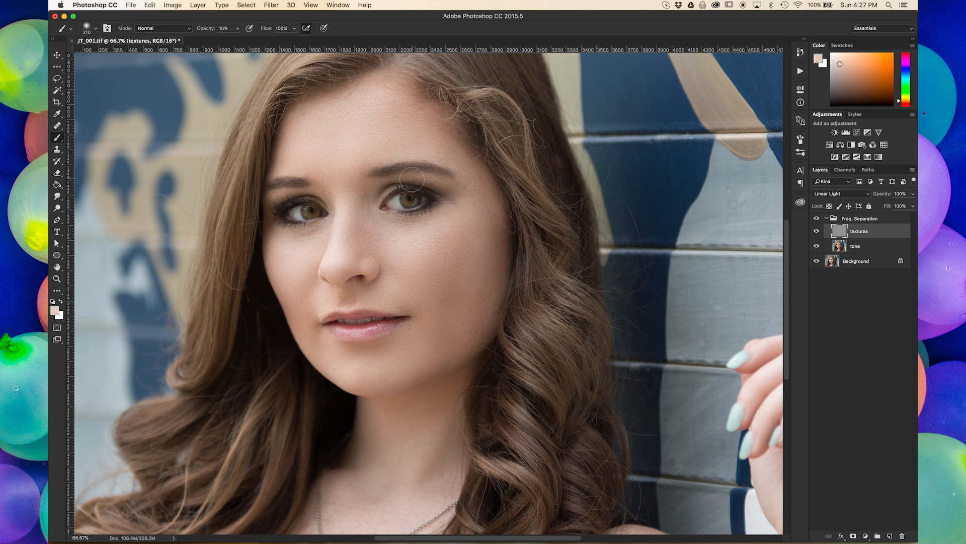
{"action": "key", "text": "super+equal"}
{"action": "key", "text": "super+equal"}
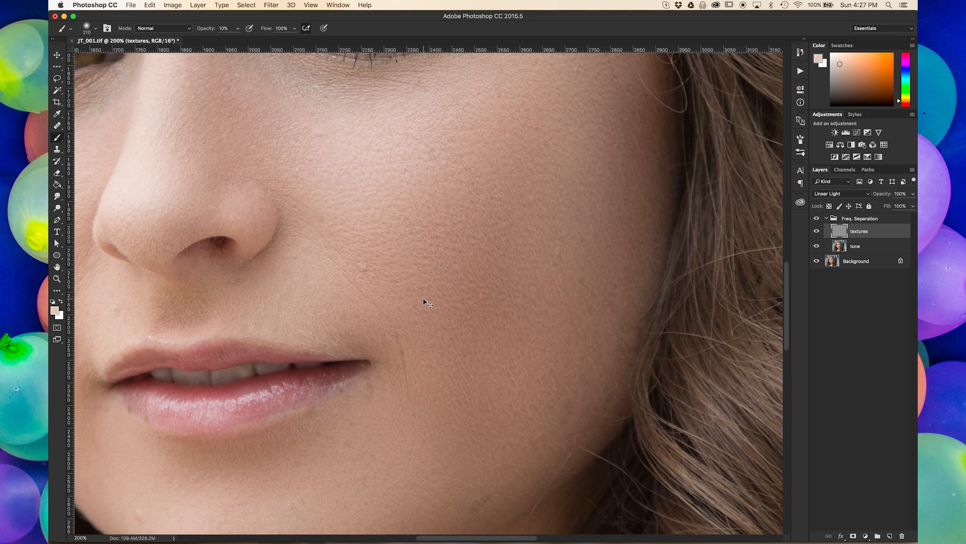
{"action": "key", "text": "super+minus"}
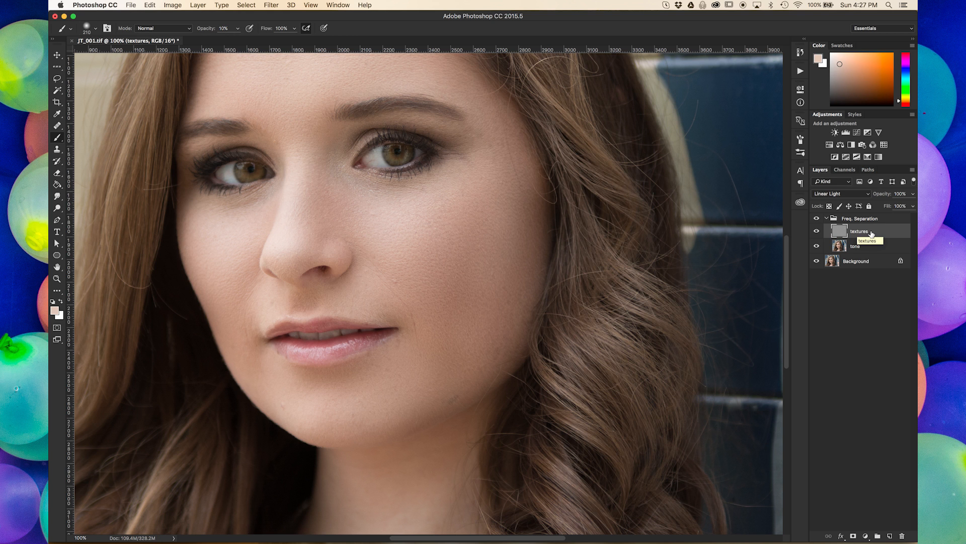
{"action": "left_click", "coordinate": [57, 151]}
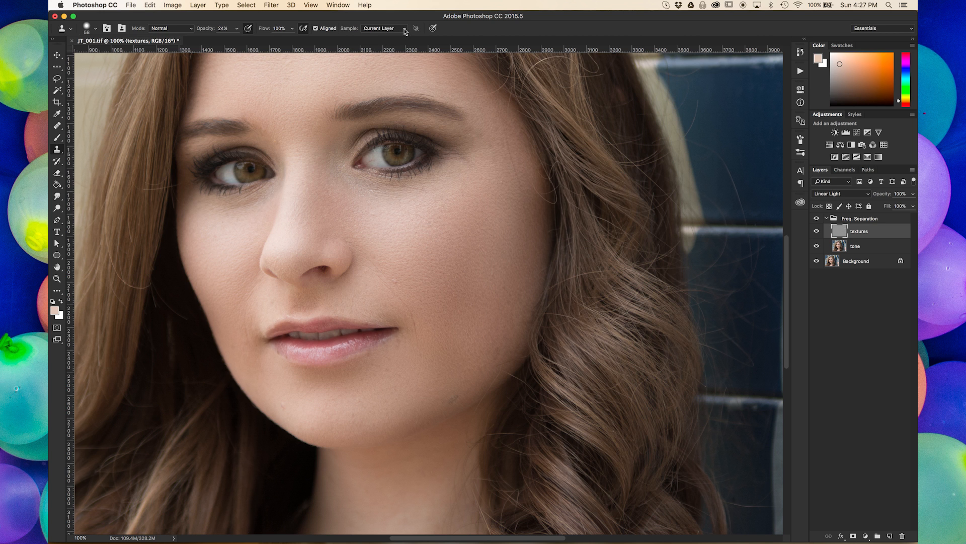
{"action": "left_click", "coordinate": [236, 29]}
{"action": "left_click_drag", "start_coordinate": [240, 39], "coordinate": [254, 39]}
{"action": "left_click", "coordinate": [85, 25]}
{"action": "left_click", "coordinate": [85, 25]}
{"action": "left_click", "coordinate": [85, 25]}
{"action": "mouse_move", "coordinate": [117, 78]}
{"action": "left_mouse_down"}
{"action": "mouse_move", "coordinate": [179, 82]}
{"action": "mouse_move", "coordinate": [154, 81]}
{"action": "left_mouse_up"}
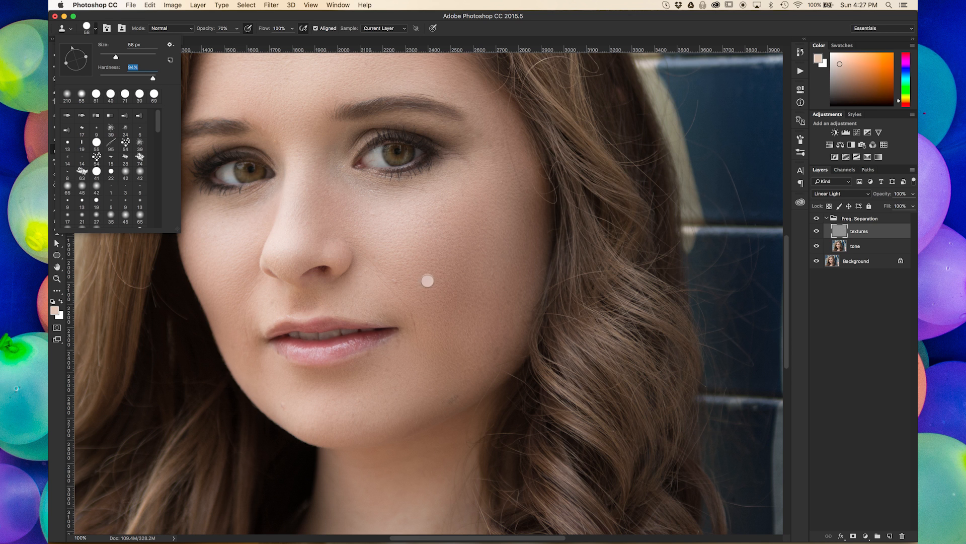
Step: Clone clean skin texture over the flaws between the eyebrows and on the forehead, reducing the brush to 32 px
{"action": "left_click", "coordinate": [411, 277], "text": "alt"}
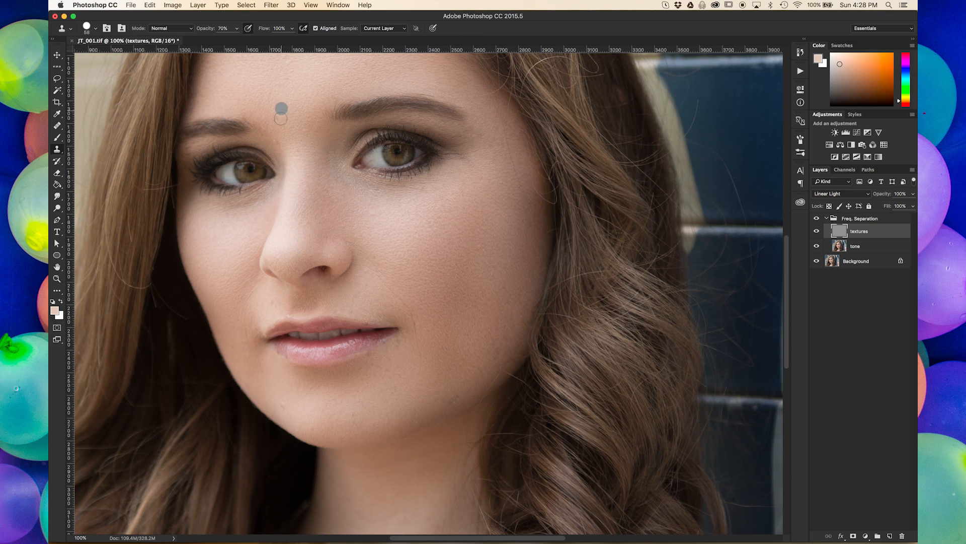
{"action": "left_click_drag", "start_coordinate": [289, 123], "coordinate": [287, 125]}
{"action": "left_click_drag", "start_coordinate": [312, 101], "coordinate": [319, 151]}
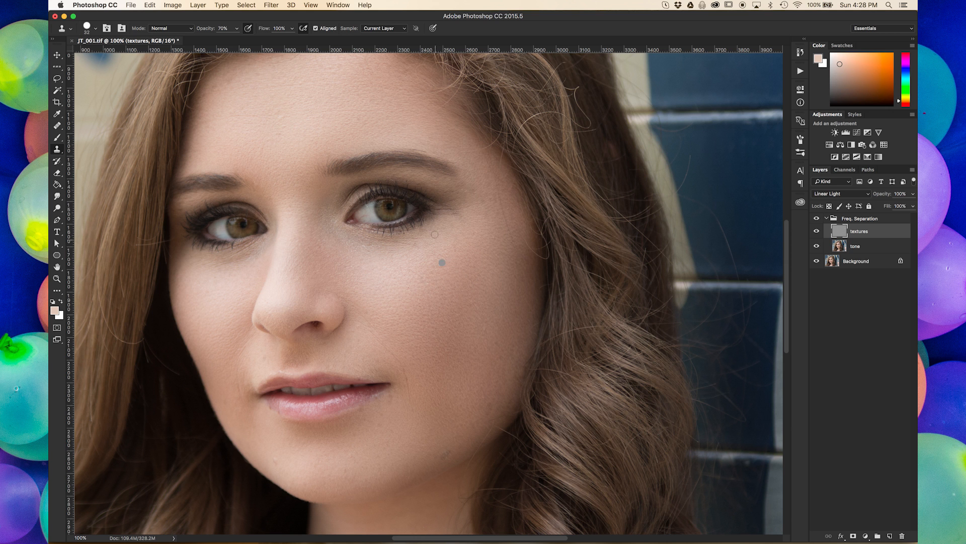
{"action": "left_click_drag", "start_coordinate": [261, 146], "coordinate": [267, 175]}
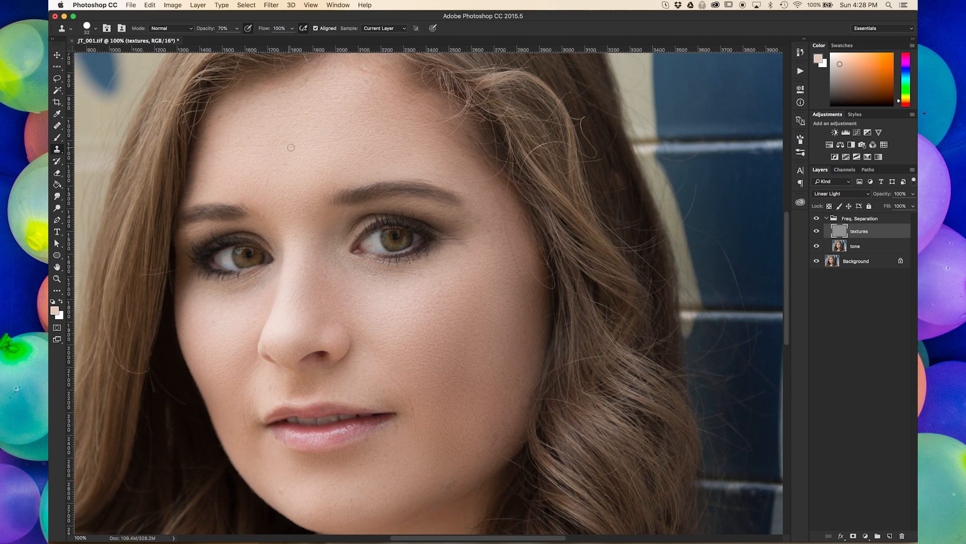
{"action": "left_click_drag", "start_coordinate": [385, 265], "coordinate": [365, 212]}
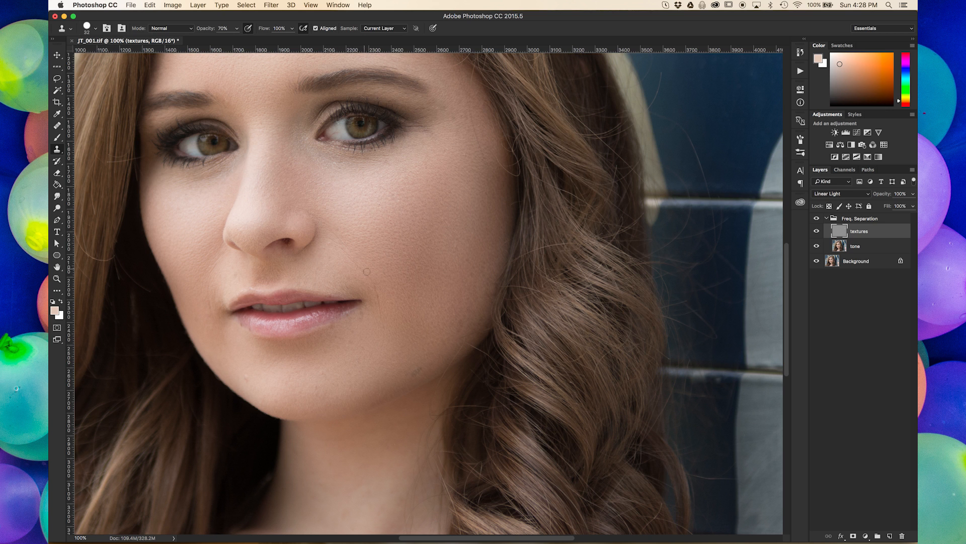
Step: Clone sampled skin texture over the crease and blemishes on the cheek beside the mouth
{"action": "left_click", "coordinate": [236, 28]}
{"action": "mouse_move", "coordinate": [448, 251]}
{"action": "left_mouse_down"}
{"action": "mouse_move", "coordinate": [463, 249]}
{"action": "mouse_move", "coordinate": [451, 250]}
{"action": "left_mouse_up"}
{"action": "left_click", "coordinate": [378, 221], "text": "alt"}
{"action": "mouse_move", "coordinate": [362, 269]}
{"action": "left_mouse_down"}
{"action": "mouse_move", "coordinate": [369, 273]}
{"action": "mouse_move", "coordinate": [338, 244]}
{"action": "mouse_move", "coordinate": [356, 261]}
{"action": "left_mouse_up"}
{"action": "left_click", "coordinate": [366, 256], "text": "alt"}
{"action": "mouse_move", "coordinate": [364, 266]}
{"action": "left_mouse_down"}
{"action": "mouse_move", "coordinate": [323, 222]}
{"action": "mouse_move", "coordinate": [351, 259]}
{"action": "left_mouse_up"}
{"action": "left_click", "coordinate": [353, 354], "text": "alt"}
Step: Lower the Clone Stamp opacity to 28% and clone skin texture around the mouth, jawline and chin
{"action": "left_click_drag", "start_coordinate": [237, 41], "coordinate": [240, 39]}
{"action": "mouse_move", "coordinate": [207, 298]}
{"action": "left_mouse_down"}
{"action": "mouse_move", "coordinate": [215, 331]}
{"action": "mouse_move", "coordinate": [210, 315]}
{"action": "left_mouse_up"}
{"action": "left_click", "coordinate": [400, 257], "text": "alt"}
{"action": "mouse_move", "coordinate": [352, 255]}
{"action": "left_mouse_down"}
{"action": "mouse_move", "coordinate": [325, 216]}
{"action": "mouse_move", "coordinate": [354, 247]}
{"action": "left_mouse_up"}
{"action": "left_click", "coordinate": [383, 371], "text": "alt"}
{"action": "left_click", "coordinate": [417, 372]}
{"action": "left_click", "coordinate": [315, 387], "text": "alt"}
{"action": "left_click", "coordinate": [247, 377]}
{"action": "left_click_drag", "start_coordinate": [323, 377], "coordinate": [317, 388]}
Step: Clone smoother skin texture over the areas under both eyes and the narrower cheek on the textures layer
{"action": "left_click", "coordinate": [338, 198], "text": "alt"}
{"action": "mouse_move", "coordinate": [309, 158]}
{"action": "left_mouse_down"}
{"action": "mouse_move", "coordinate": [375, 165]}
{"action": "mouse_move", "coordinate": [359, 164]}
{"action": "mouse_move", "coordinate": [403, 156]}
{"action": "mouse_move", "coordinate": [339, 162]}
{"action": "left_mouse_up"}
{"action": "mouse_move", "coordinate": [395, 152]}
{"action": "left_mouse_down"}
{"action": "mouse_move", "coordinate": [317, 157]}
{"action": "mouse_move", "coordinate": [388, 154]}
{"action": "left_mouse_up"}
{"action": "left_click", "coordinate": [177, 209], "text": "alt"}
{"action": "mouse_move", "coordinate": [181, 184]}
{"action": "left_mouse_down"}
{"action": "mouse_move", "coordinate": [233, 164]}
{"action": "mouse_move", "coordinate": [188, 183]}
{"action": "mouse_move", "coordinate": [171, 178]}
{"action": "mouse_move", "coordinate": [169, 192]}
{"action": "mouse_move", "coordinate": [202, 238]}
{"action": "left_mouse_up"}
{"action": "left_click", "coordinate": [202, 196], "text": "alt"}
{"action": "left_click", "coordinate": [195, 201], "text": "alt"}
{"action": "mouse_move", "coordinate": [237, 153]}
{"action": "left_mouse_down"}
{"action": "mouse_move", "coordinate": [236, 164]}
{"action": "mouse_move", "coordinate": [180, 177]}
{"action": "mouse_move", "coordinate": [183, 191]}
{"action": "left_mouse_up"}
{"action": "left_click", "coordinate": [205, 200], "text": "alt"}
Step: Clone sampled skin texture over the nose, its bridge and the skin above the upper lip
{"action": "key", "text": "space"}
{"action": "mouse_move", "coordinate": [301, 170]}
{"action": "left_mouse_down"}
{"action": "mouse_move", "coordinate": [315, 186]}
{"action": "mouse_move", "coordinate": [347, 186]}
{"action": "mouse_move", "coordinate": [309, 214]}
{"action": "mouse_move", "coordinate": [313, 202]}
{"action": "mouse_move", "coordinate": [314, 222]}
{"action": "mouse_move", "coordinate": [341, 207]}
{"action": "left_mouse_up"}
{"action": "left_click", "coordinate": [343, 215], "text": "alt"}
{"action": "left_click", "coordinate": [376, 210], "text": "alt"}
{"action": "mouse_move", "coordinate": [285, 264]}
{"action": "left_mouse_down"}
{"action": "mouse_move", "coordinate": [299, 269]}
{"action": "mouse_move", "coordinate": [313, 256]}
{"action": "mouse_move", "coordinate": [298, 270]}
{"action": "mouse_move", "coordinate": [306, 276]}
{"action": "mouse_move", "coordinate": [296, 271]}
{"action": "left_mouse_up"}
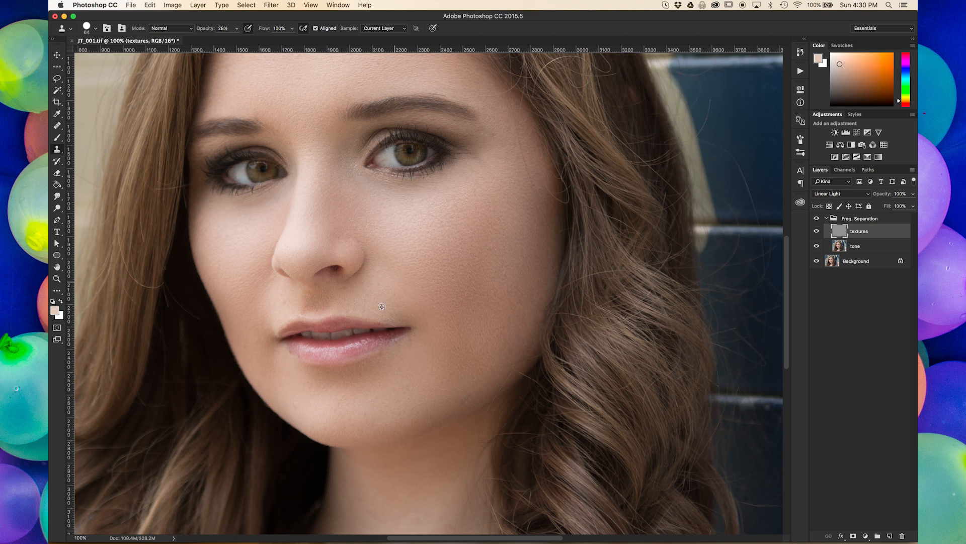
{"action": "mouse_move", "coordinate": [394, 317]}
{"action": "left_mouse_down"}
{"action": "mouse_move", "coordinate": [366, 302]}
{"action": "mouse_move", "coordinate": [375, 299]}
{"action": "mouse_move", "coordinate": [318, 304]}
{"action": "left_mouse_up"}
{"action": "left_click_drag", "start_coordinate": [311, 271], "coordinate": [313, 297]}
{"action": "mouse_move", "coordinate": [352, 288]}
{"action": "left_mouse_down"}
{"action": "mouse_move", "coordinate": [370, 279]}
{"action": "mouse_move", "coordinate": [368, 242]}
{"action": "mouse_move", "coordinate": [373, 263]}
{"action": "mouse_move", "coordinate": [375, 257]}
{"action": "mouse_move", "coordinate": [350, 219]}
{"action": "left_mouse_up"}
{"action": "left_click", "coordinate": [412, 226], "text": "alt"}
{"action": "left_click_drag", "start_coordinate": [320, 175], "coordinate": [313, 190]}
Step: Clone sampled skin texture across the forehead and touch up the wider cheek on the textures layer
{"action": "mouse_move", "coordinate": [420, 214]}
{"action": "left_mouse_down"}
{"action": "mouse_move", "coordinate": [444, 276]}
{"action": "mouse_move", "coordinate": [438, 295]}
{"action": "mouse_move", "coordinate": [433, 284]}
{"action": "left_mouse_up"}
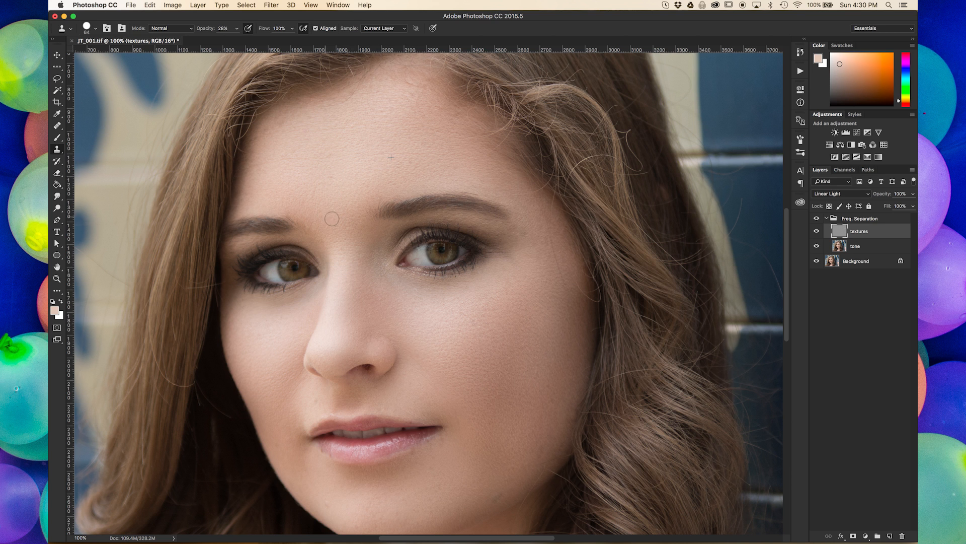
{"action": "mouse_move", "coordinate": [377, 187]}
{"action": "left_mouse_down"}
{"action": "mouse_move", "coordinate": [331, 180]}
{"action": "mouse_move", "coordinate": [319, 151]}
{"action": "mouse_move", "coordinate": [325, 142]}
{"action": "left_mouse_up"}
{"action": "left_click", "coordinate": [356, 156], "text": "alt"}
{"action": "mouse_move", "coordinate": [296, 189]}
{"action": "left_mouse_down"}
{"action": "mouse_move", "coordinate": [304, 211]}
{"action": "mouse_move", "coordinate": [315, 208]}
{"action": "mouse_move", "coordinate": [319, 162]}
{"action": "left_mouse_up"}
{"action": "left_click_drag", "start_coordinate": [391, 365], "coordinate": [386, 307]}
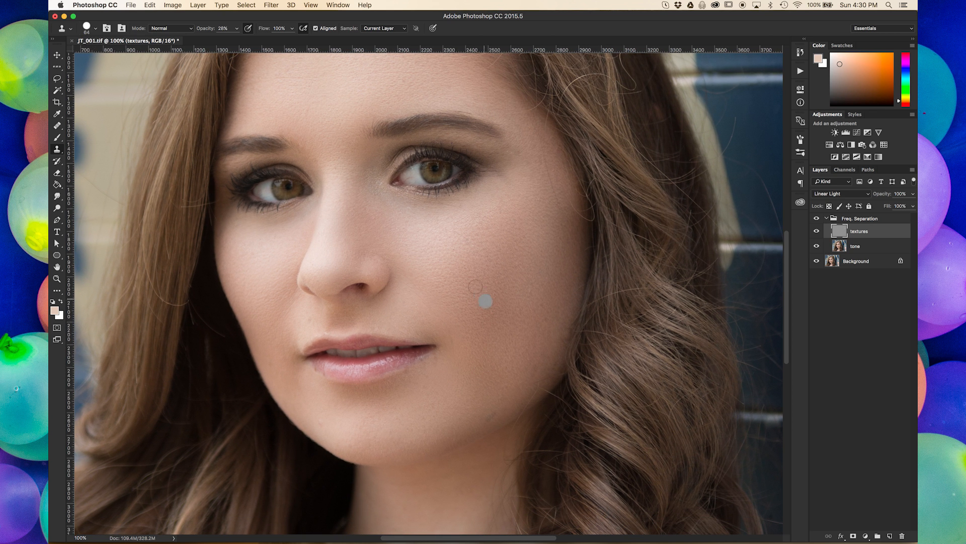
Step: Compare the portrait before and after retouching by hiding and showing the Freq. Separation group
{"action": "left_click_drag", "start_coordinate": [442, 255], "coordinate": [440, 316]}
{"action": "key", "text": "super+minus"}
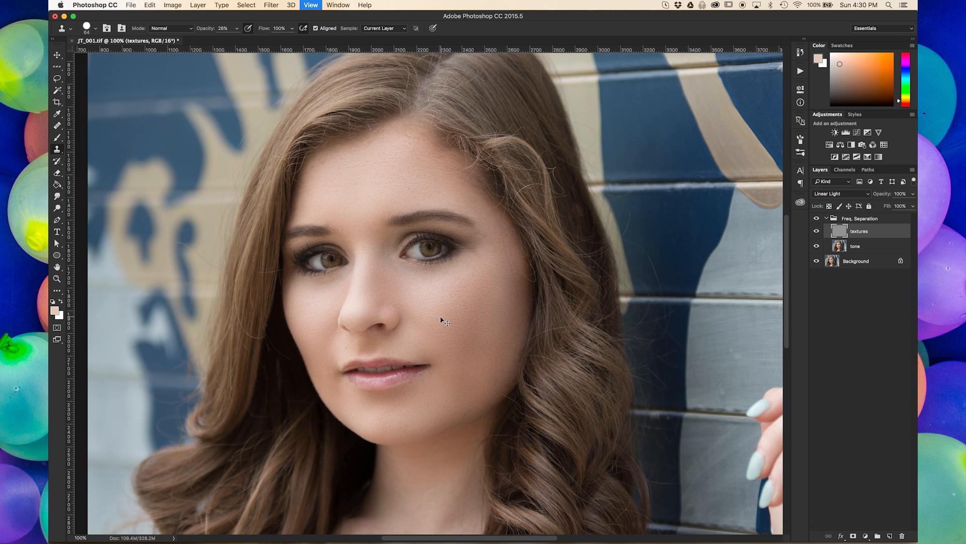
{"action": "left_click", "coordinate": [817, 218]}
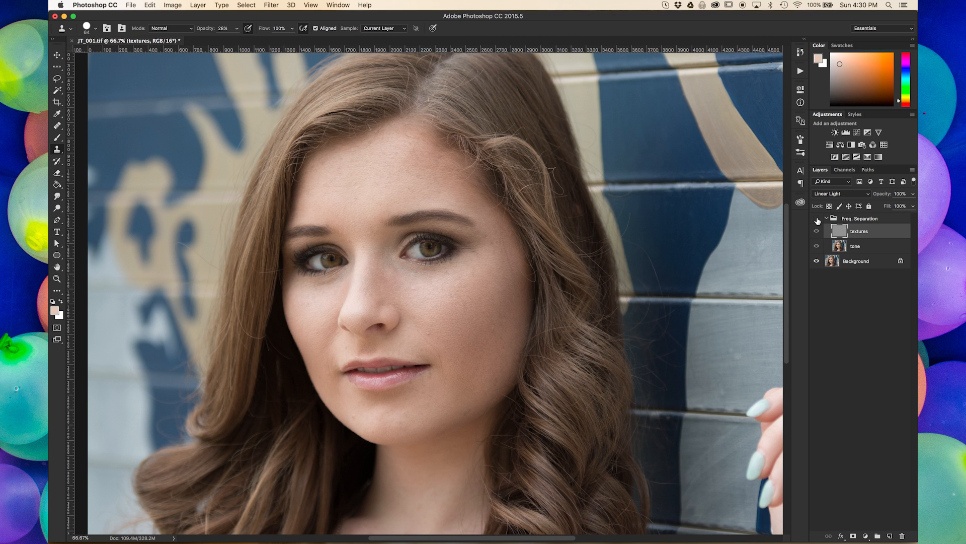
{"action": "left_click", "coordinate": [817, 218]}
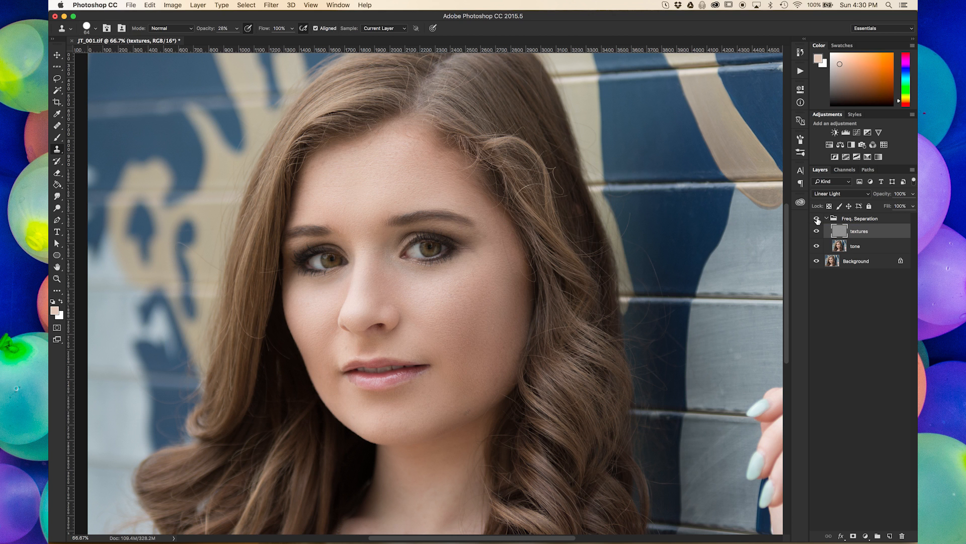